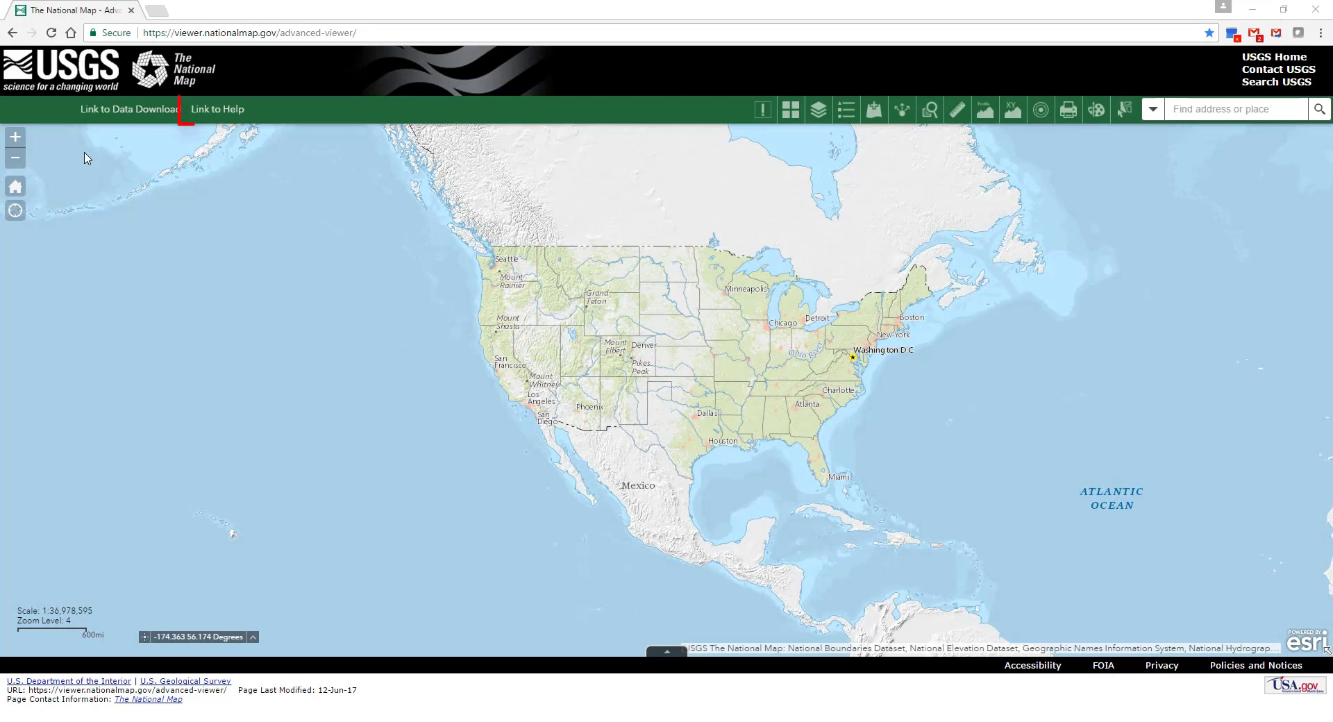
Check the viewer's help pages, then open Add Data on its File upload tab.
click(225, 109)
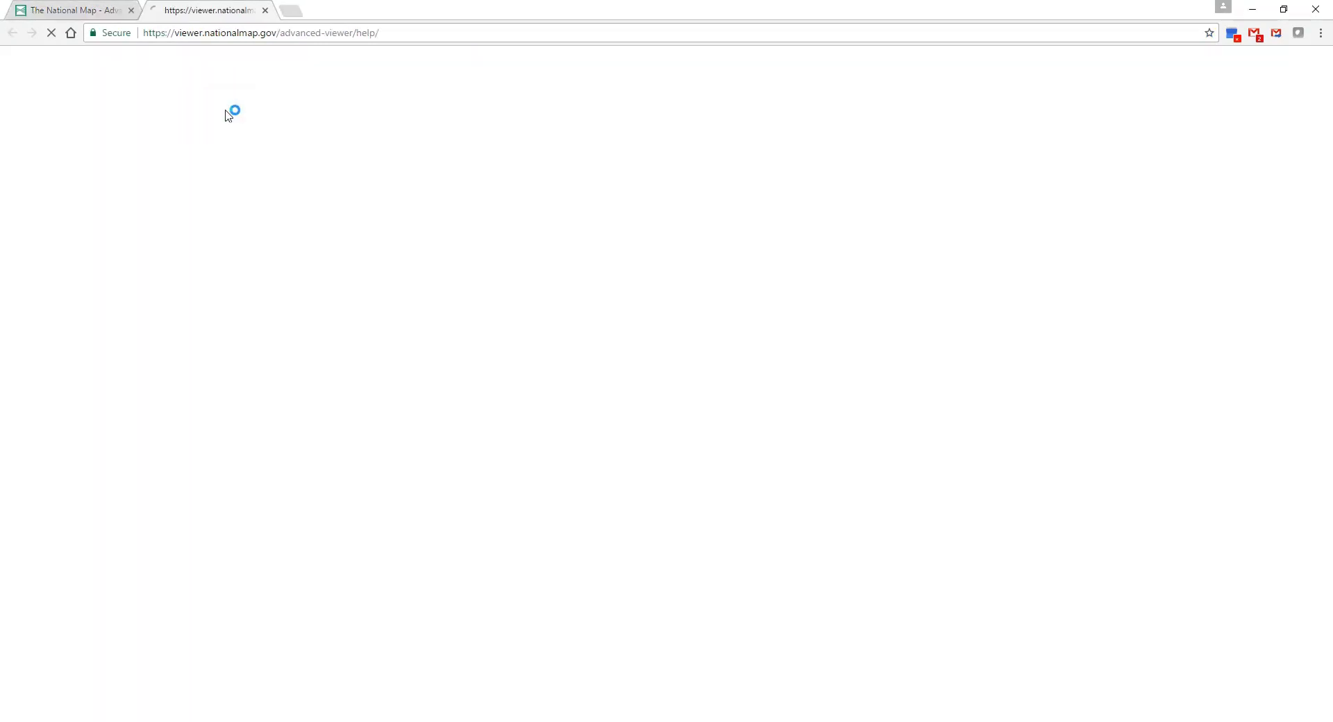
click(264, 10)
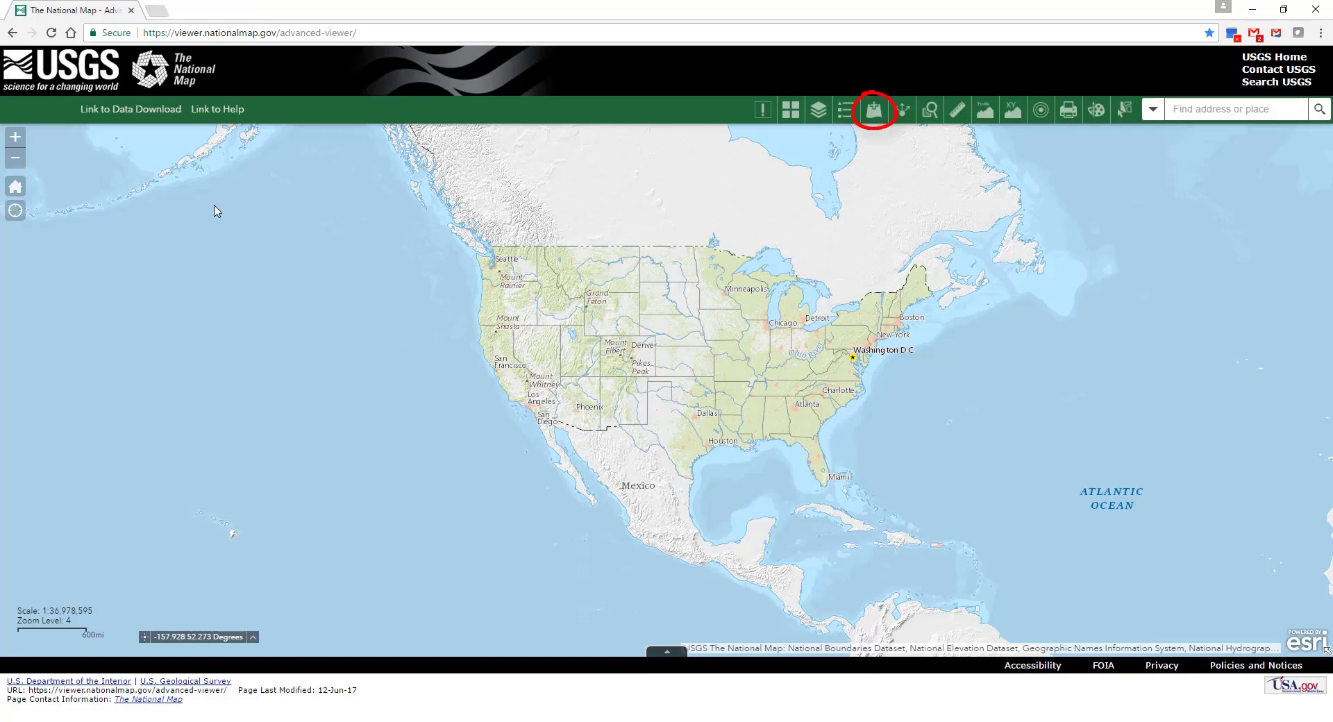
click(876, 111)
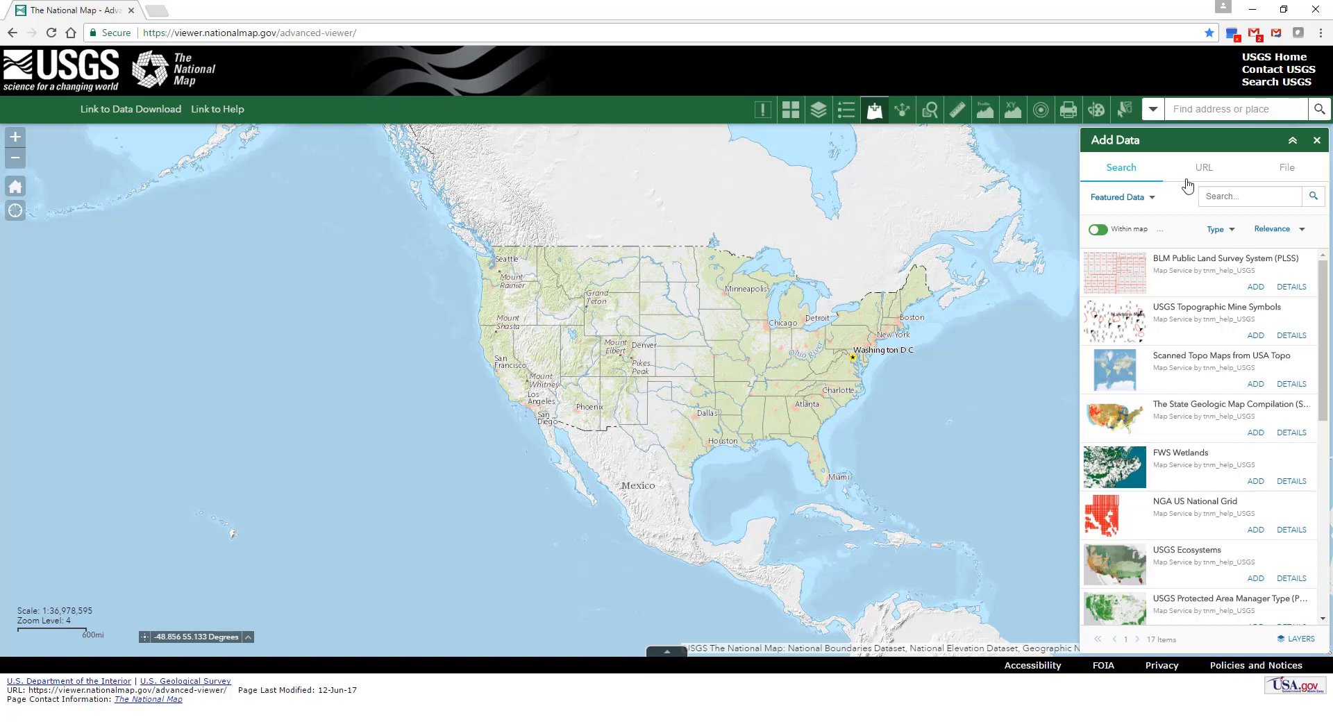
click(1287, 172)
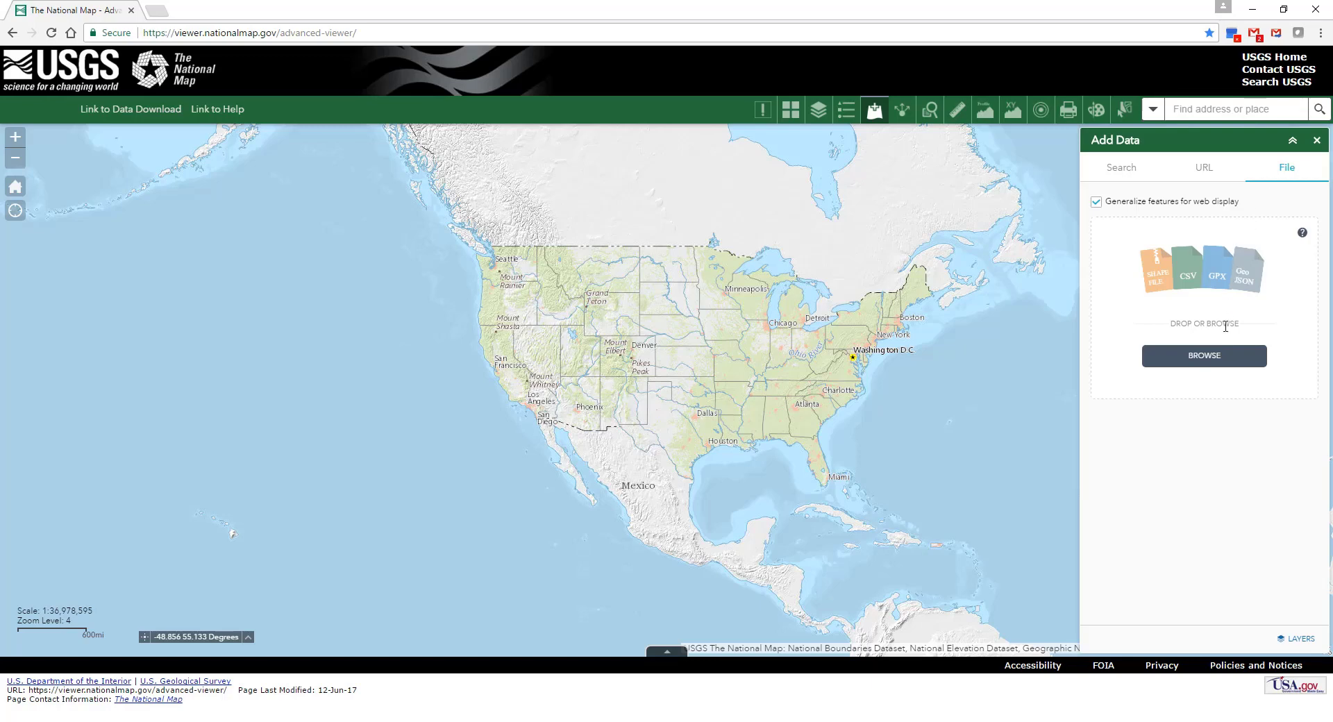
Upload the Stream_Gages_USGS zip file from the Downloads folder.
click(1217, 358)
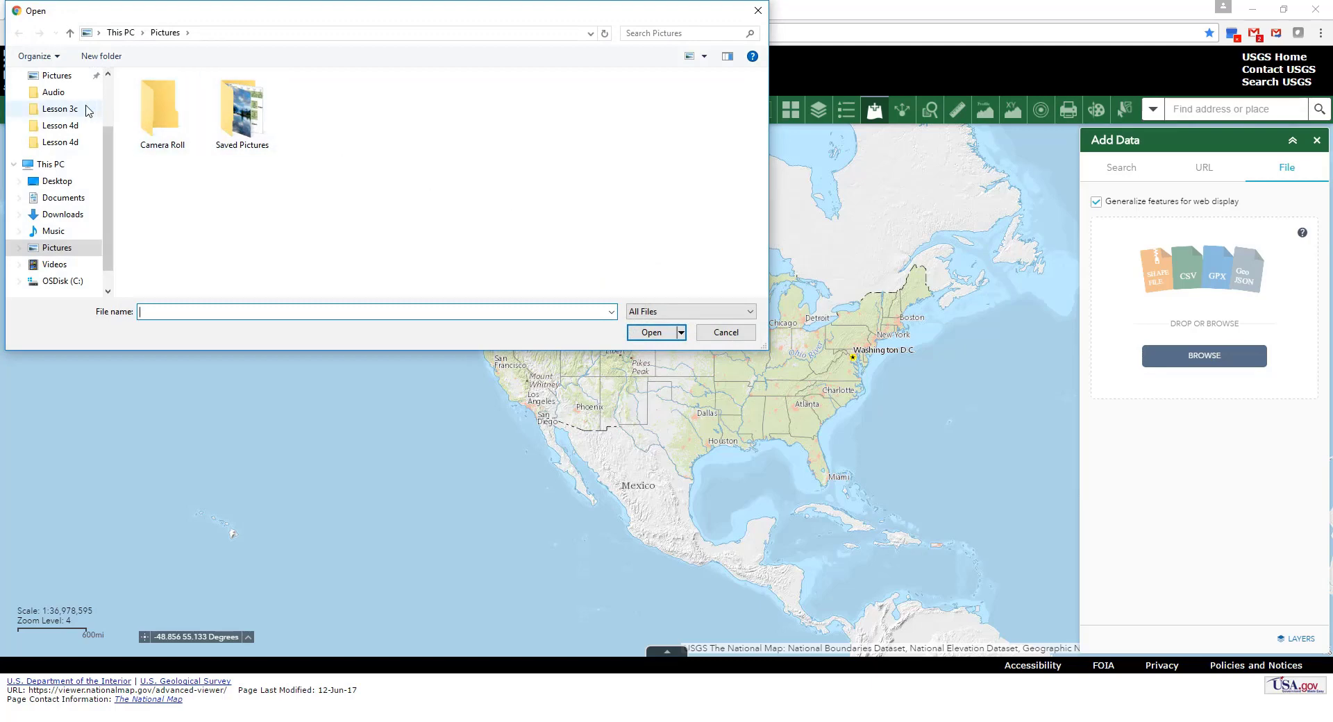
scroll(76, 111, up, 3)
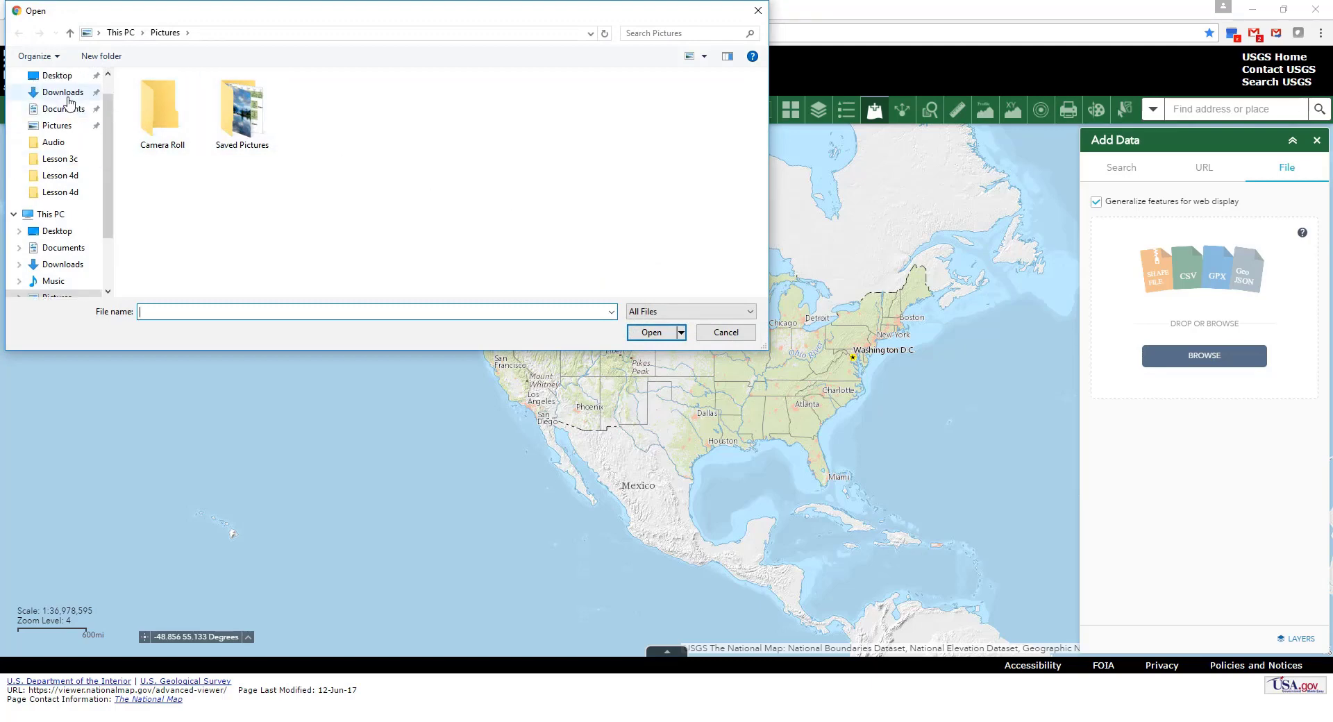
click(66, 92)
click(163, 97)
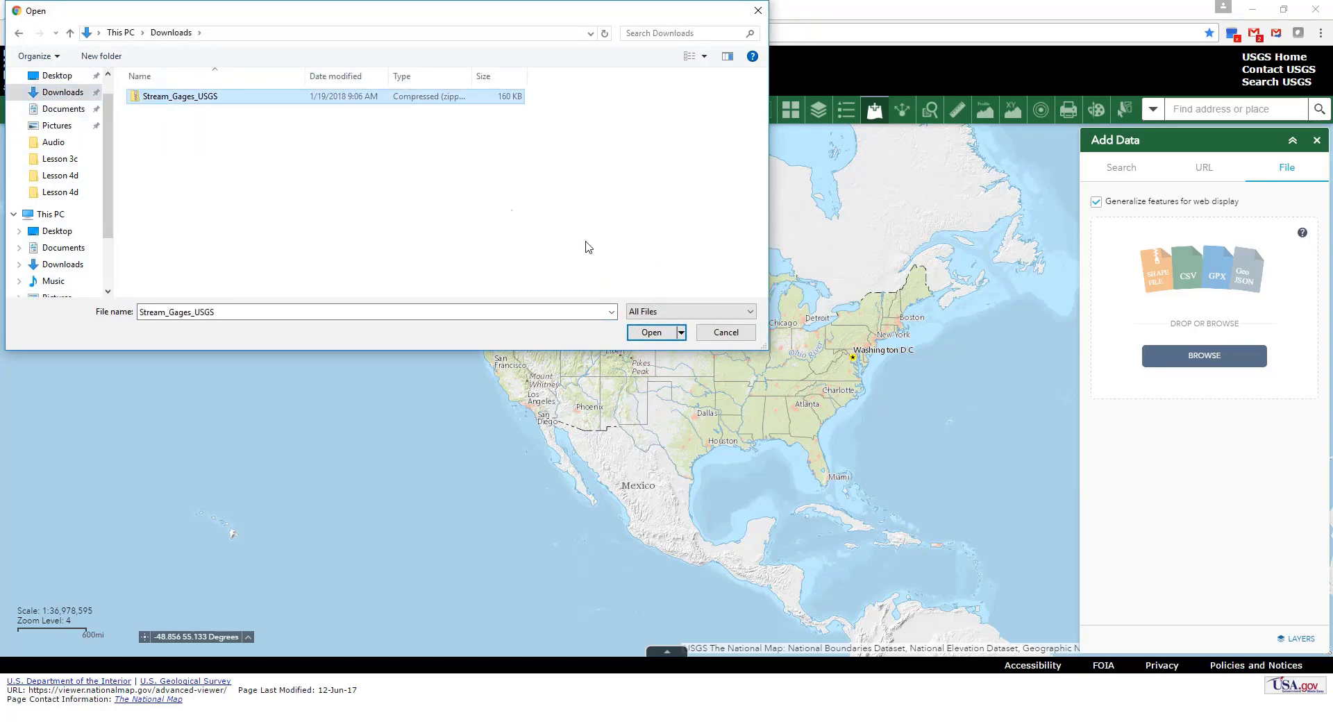
click(656, 333)
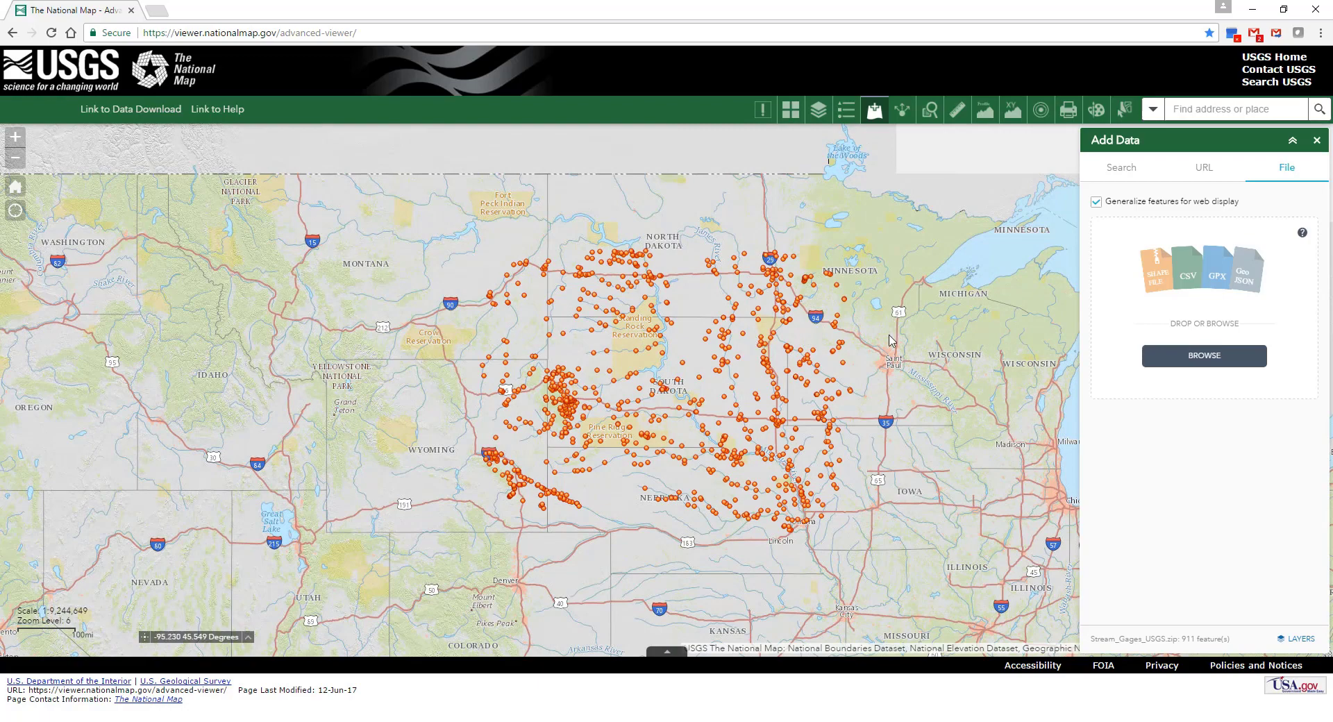
Collapse the Add Data panel, zoom to South Dakota and review one gage's attribute popup.
click(1292, 139)
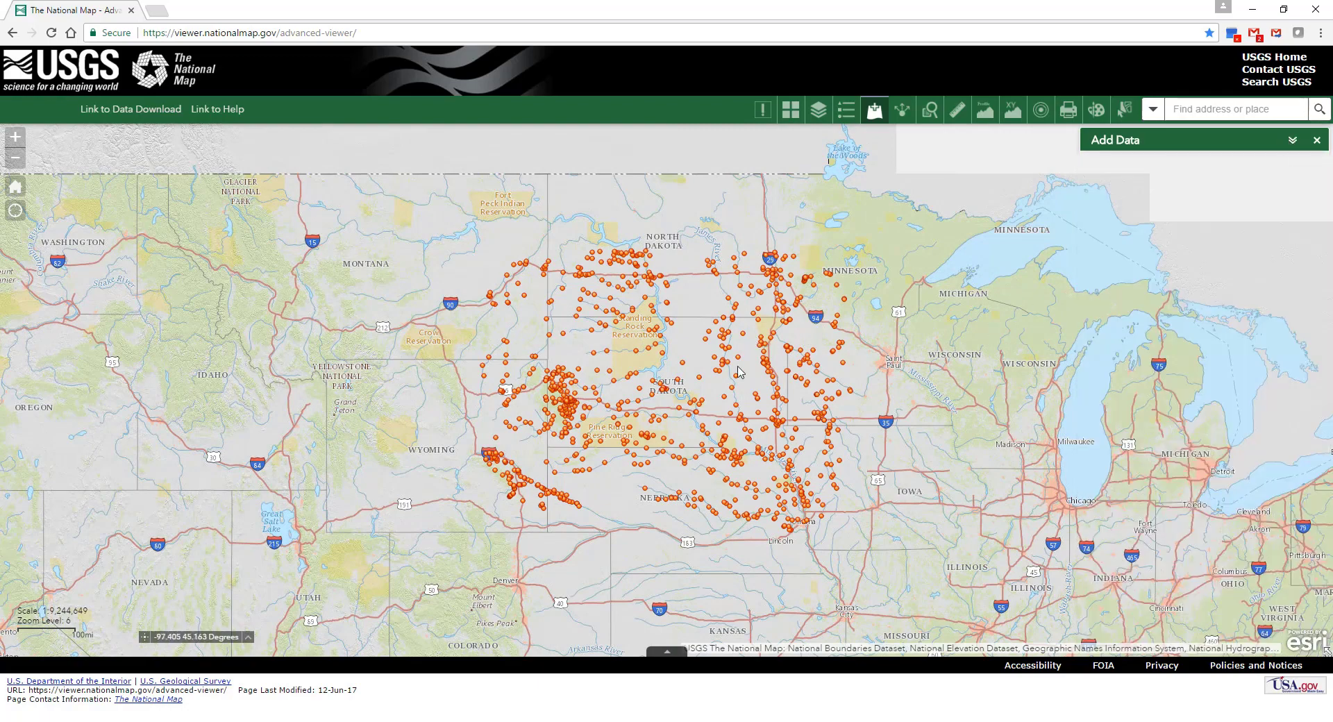
scroll(702, 382, up, 1)
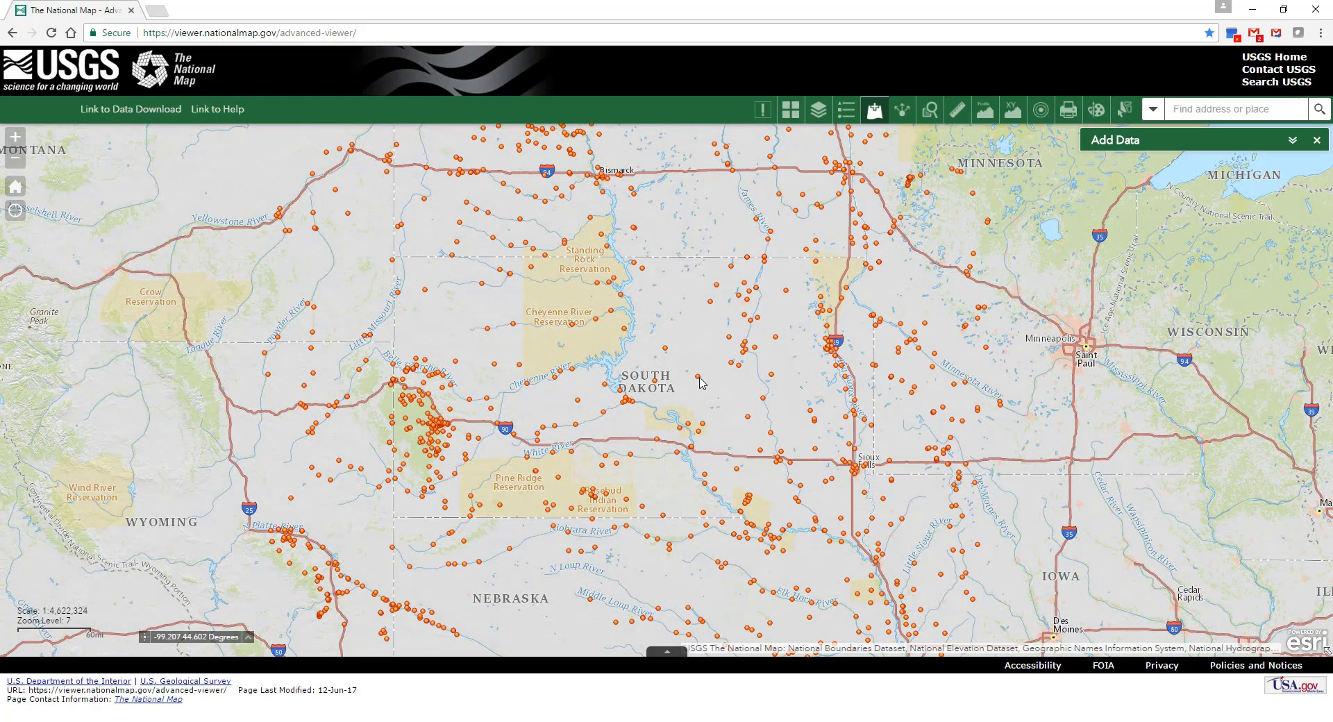
click(698, 377)
scroll(781, 380, down, 2)
scroll(781, 380, down, 3)
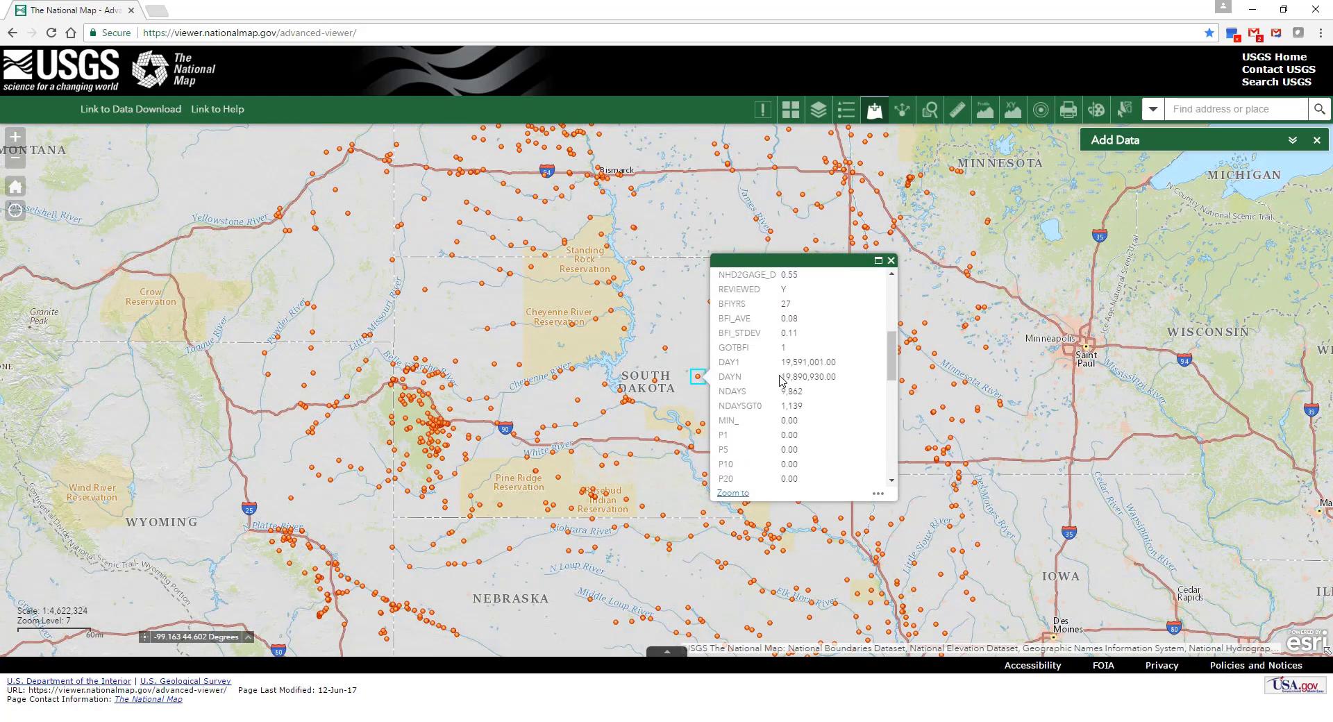
scroll(781, 380, up, 5)
click(891, 260)
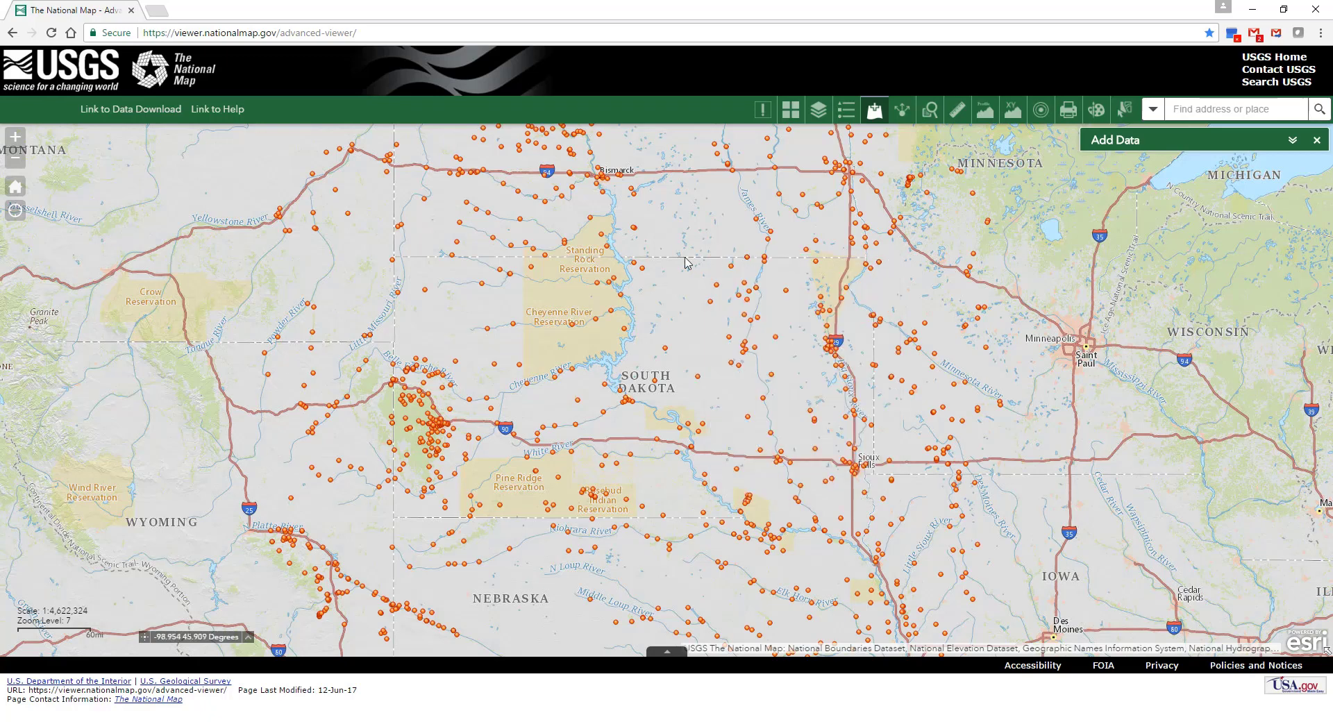
Inspect the attributes of stream gage 06351680, then restore the Add Data panel.
click(460, 223)
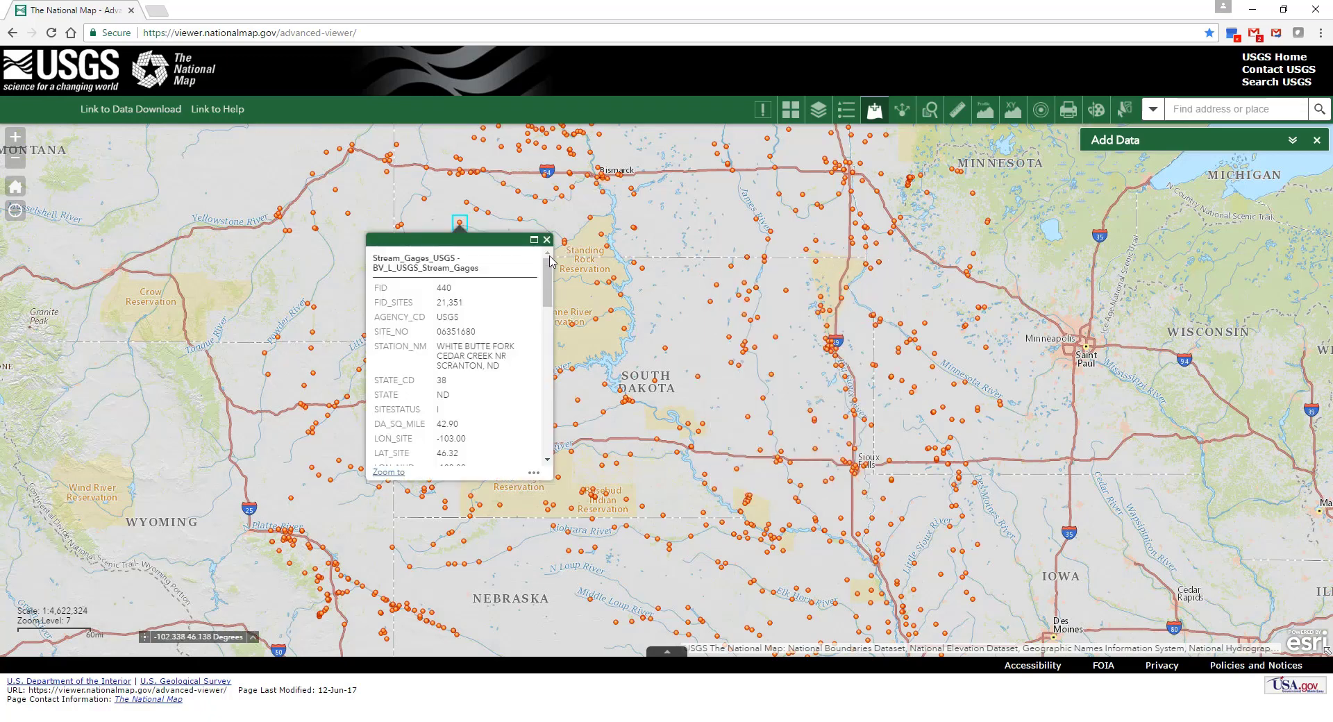
scroll(529, 297, down, 4)
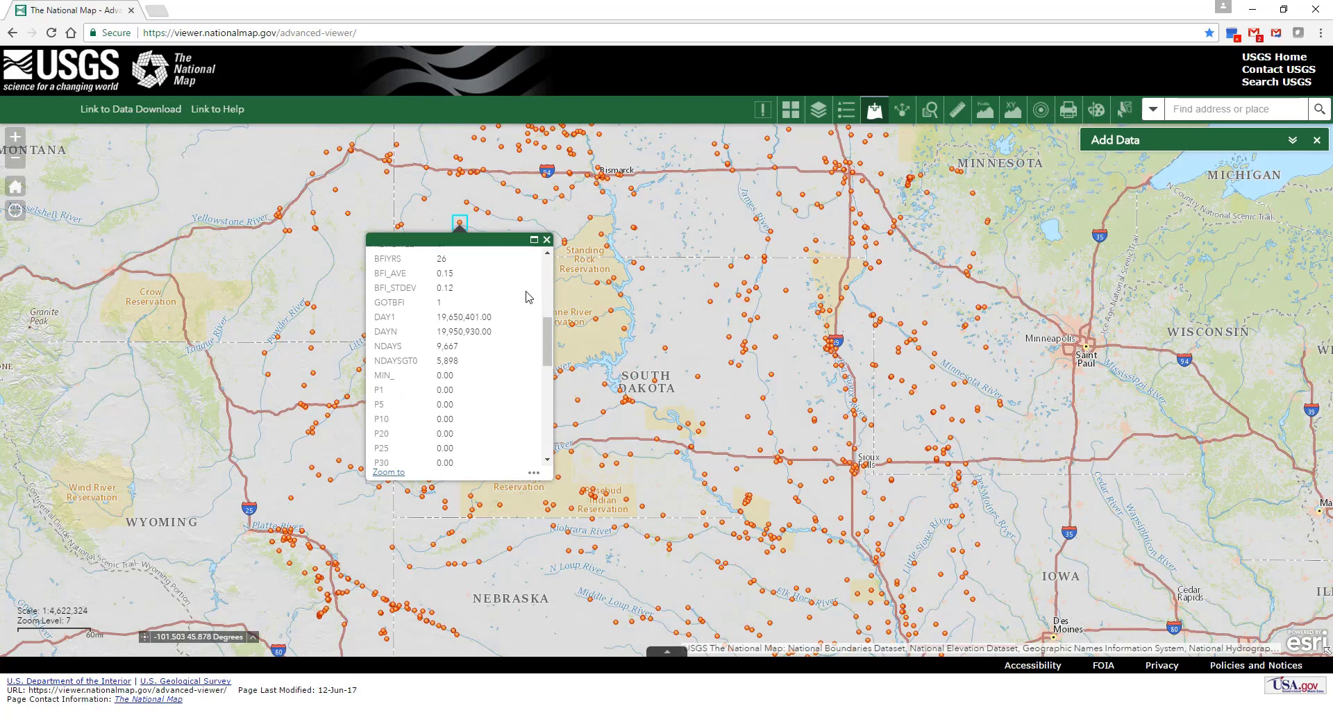
scroll(529, 297, up, 4)
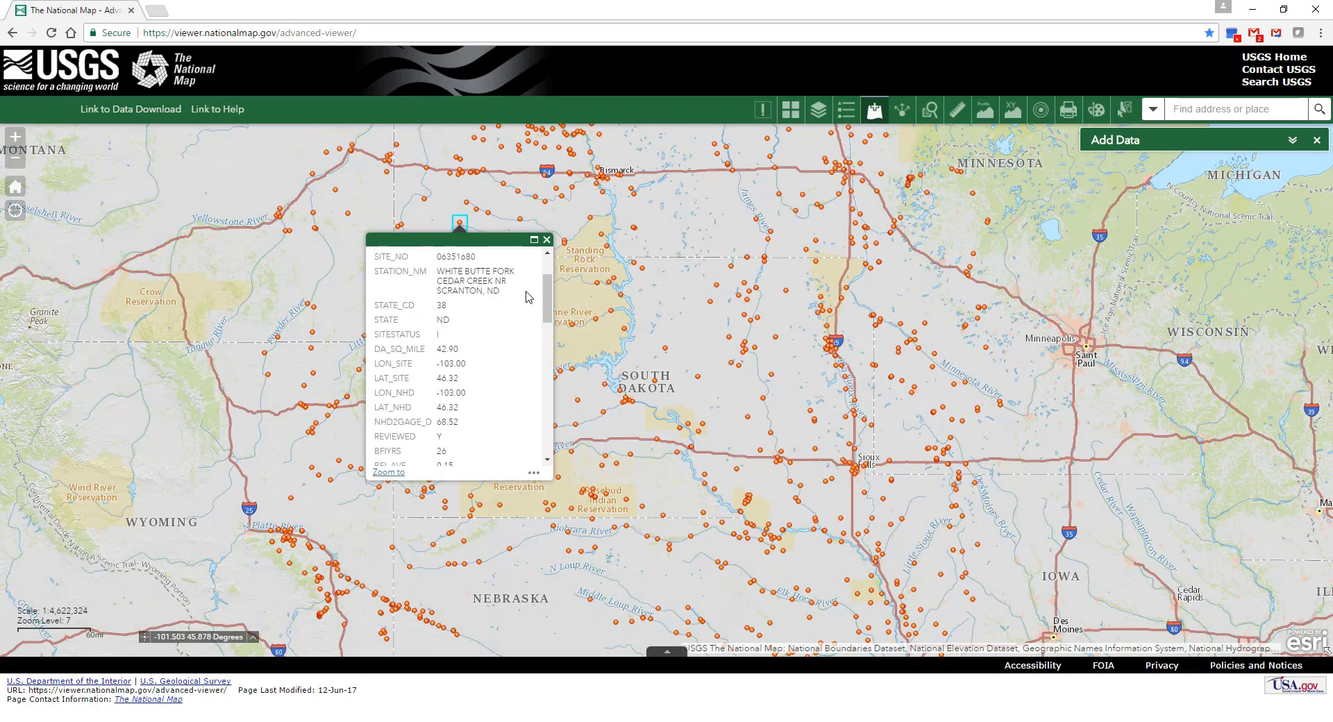
click(547, 240)
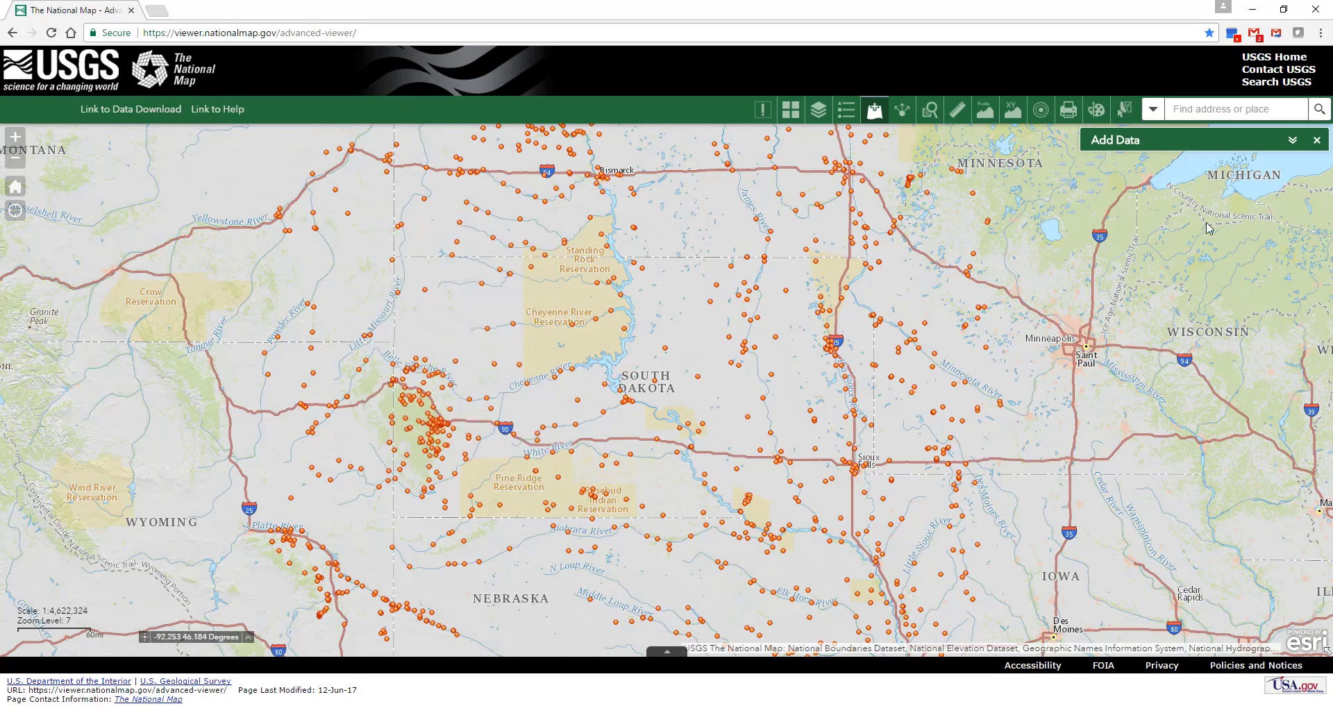
click(1292, 140)
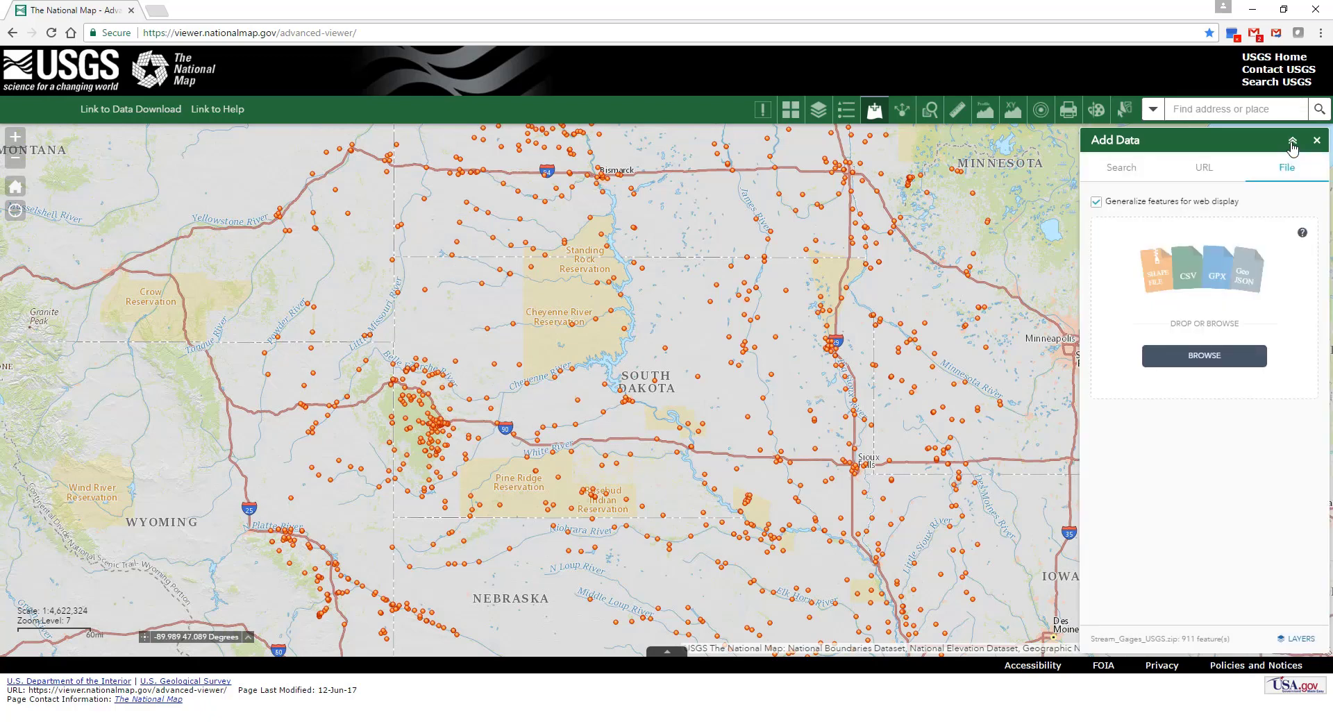
click(1301, 638)
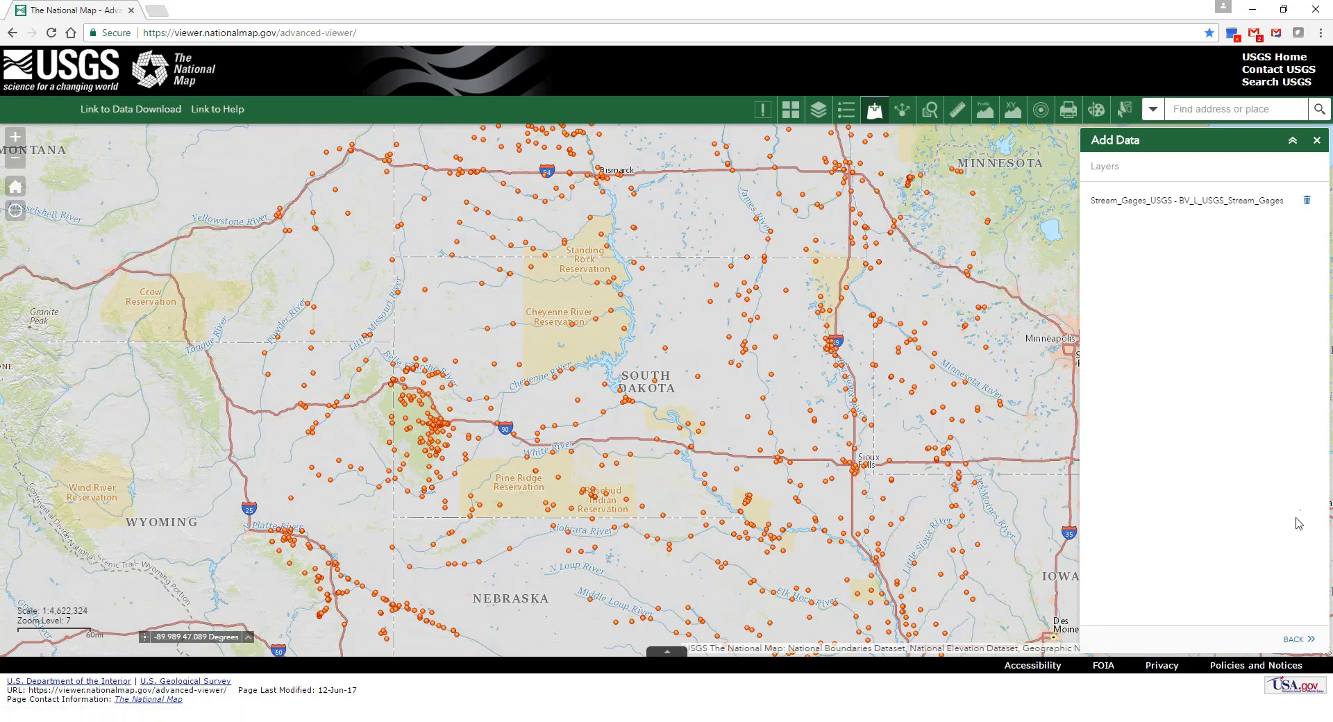
click(1298, 639)
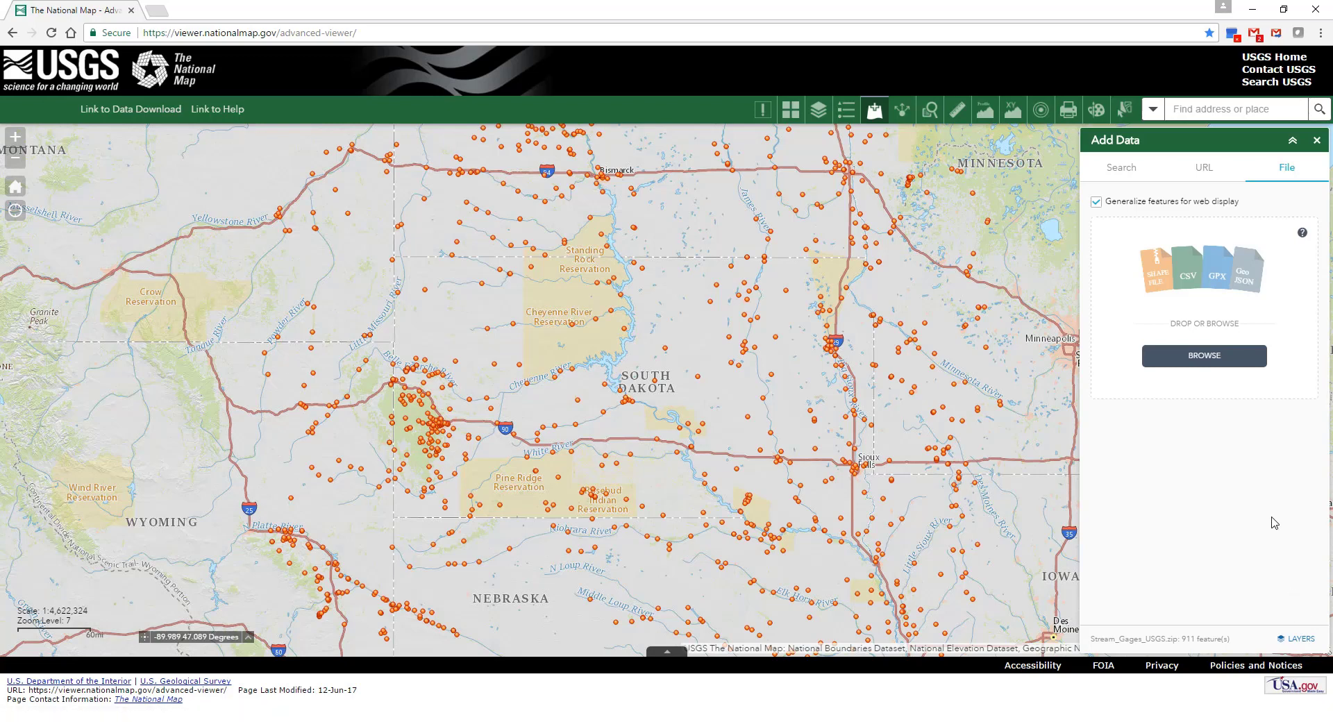
Add the NAIP_2013 ImageServer URL as an ArcGIS Server Web Service.
click(1204, 178)
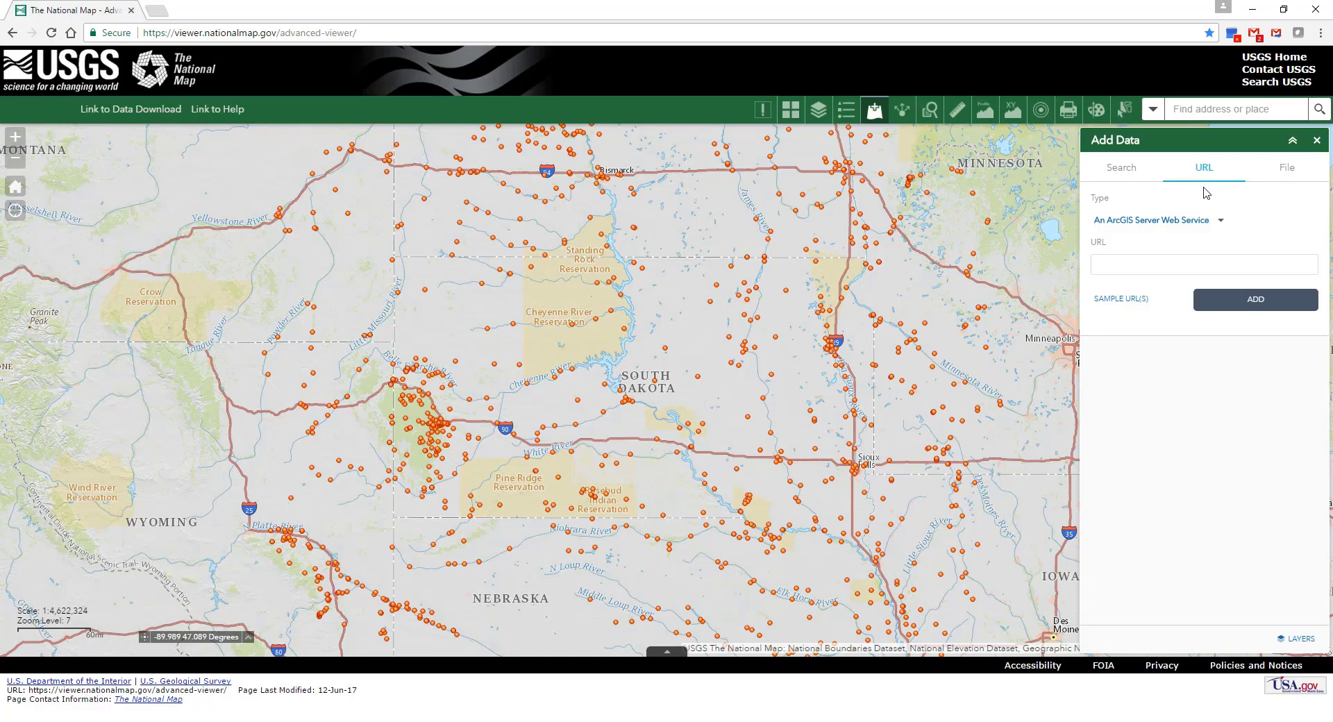
click(1222, 222)
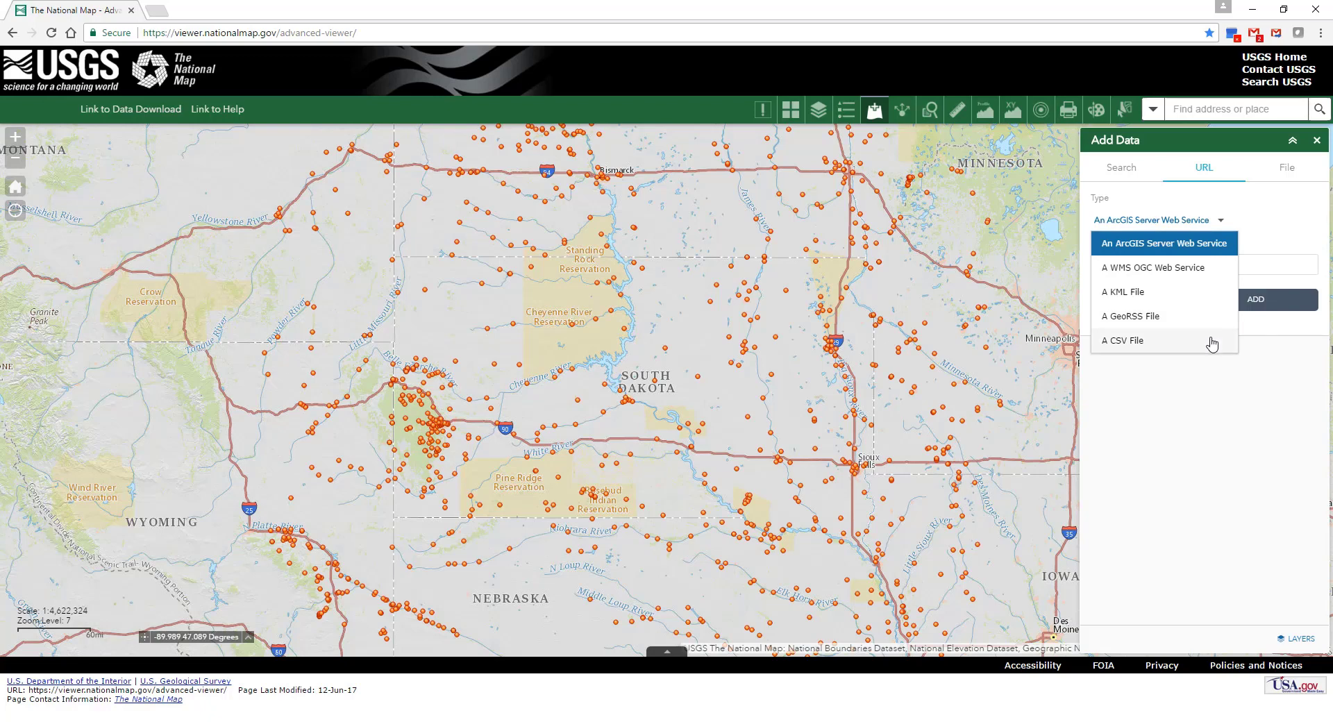
click(1203, 243)
click(1200, 265)
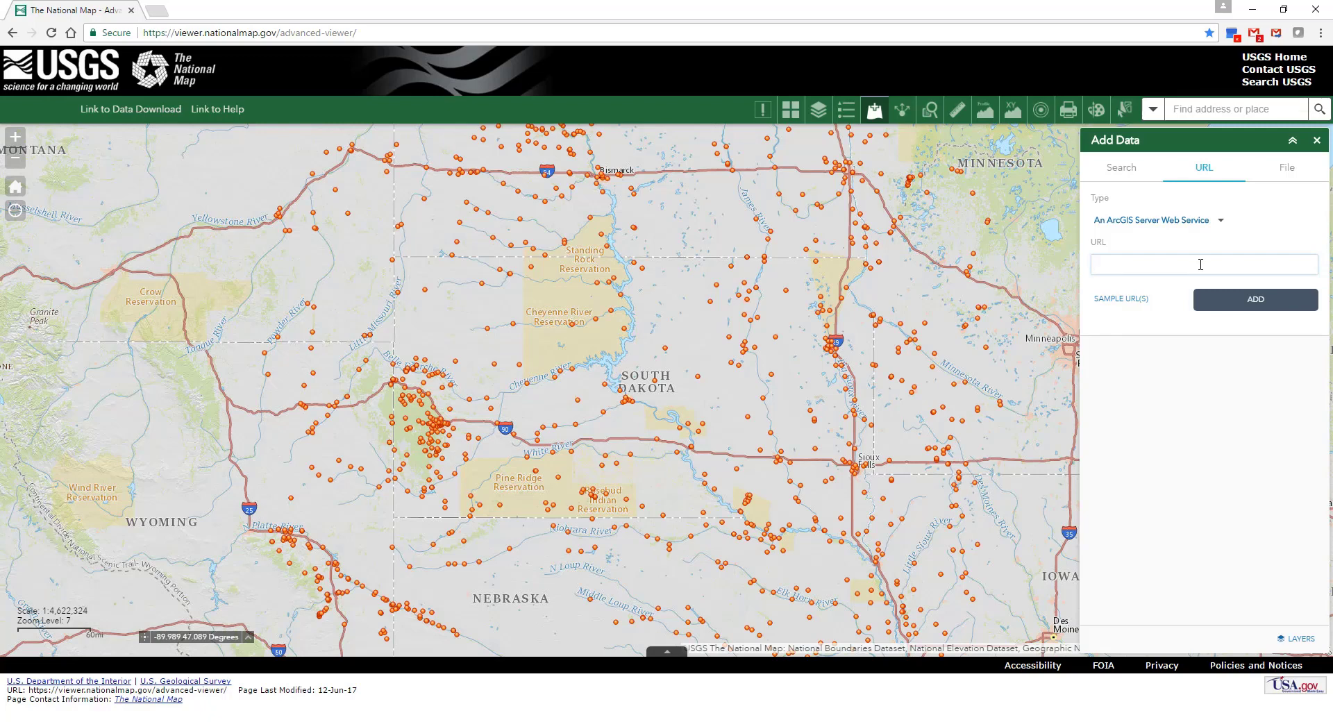
key(ctrl+v)
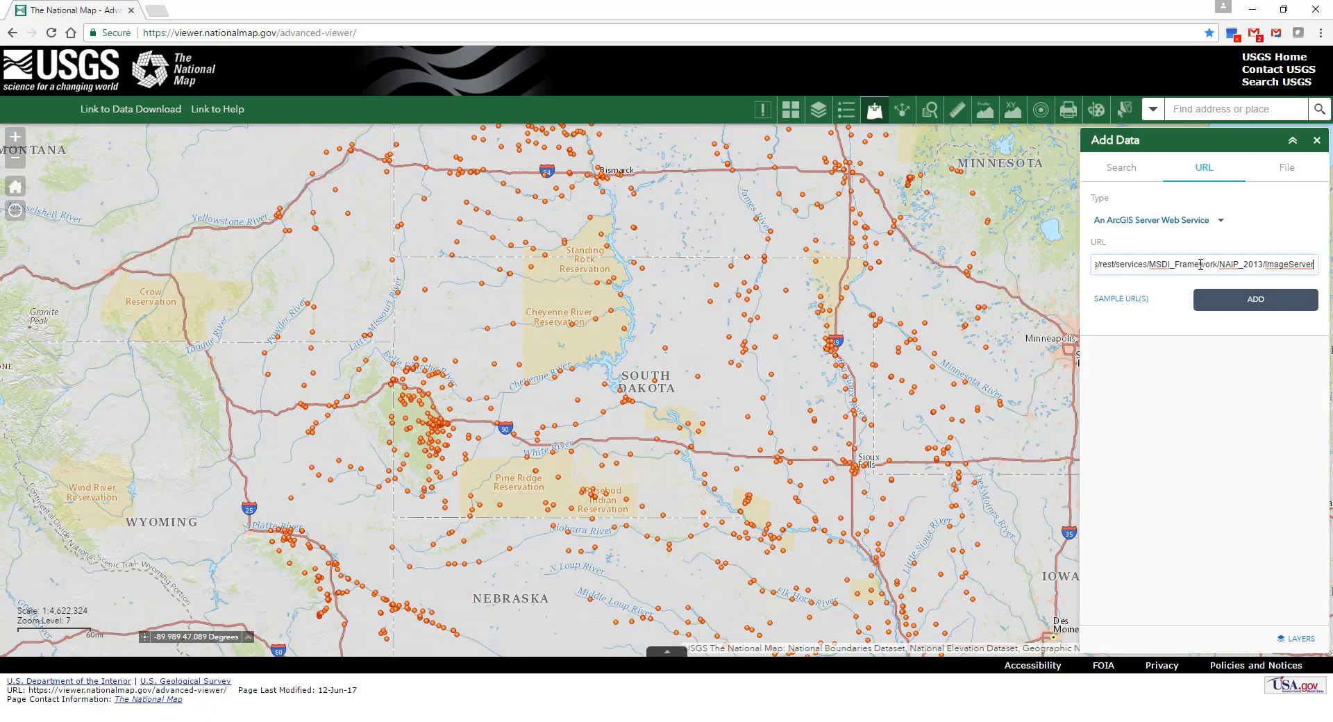
click(1209, 300)
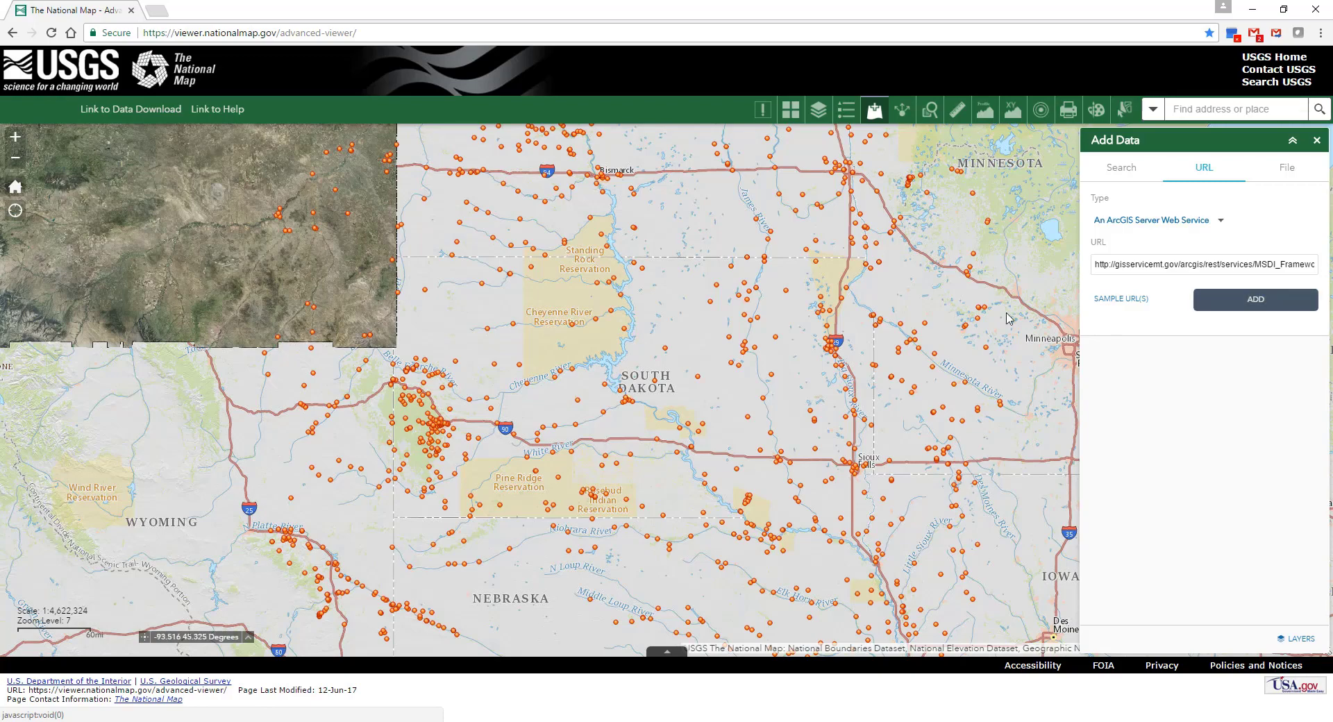
Collapse the panel to check the NAIP imagery over Montana, then restore it.
click(1293, 143)
scroll(522, 282, up, 1)
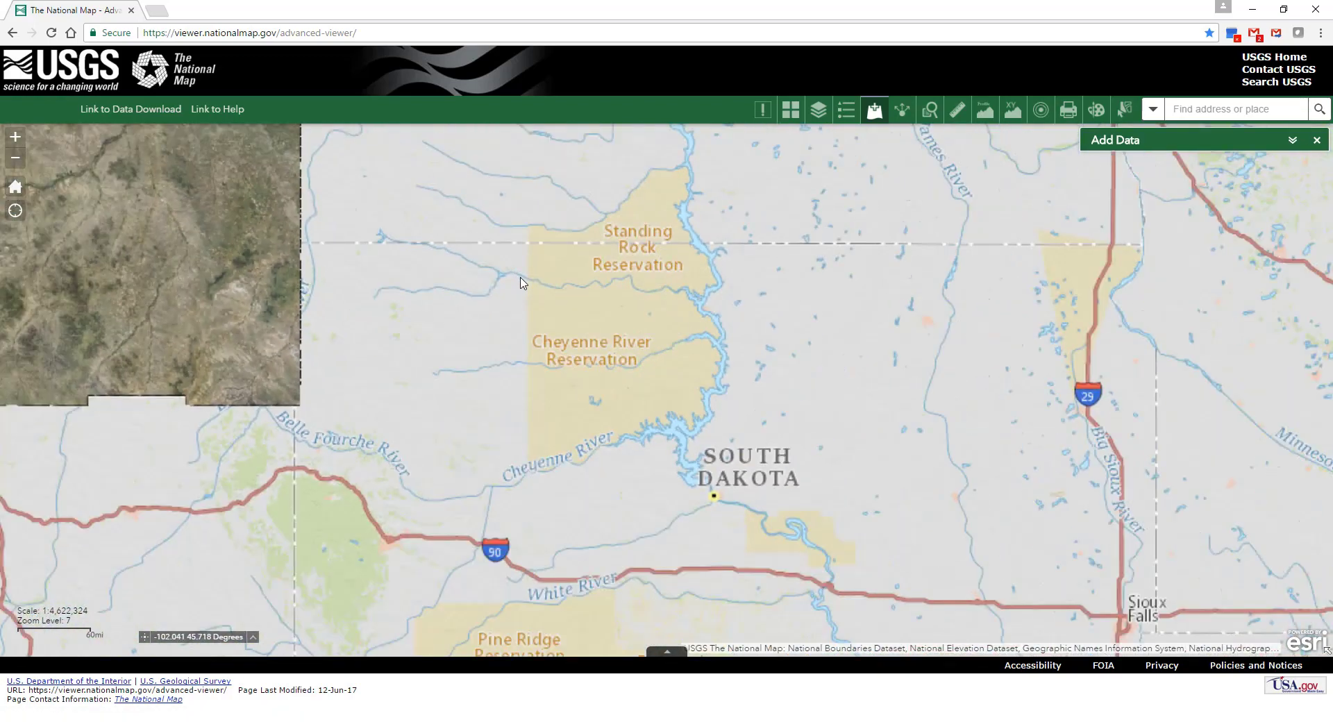
scroll(522, 282, down, 1)
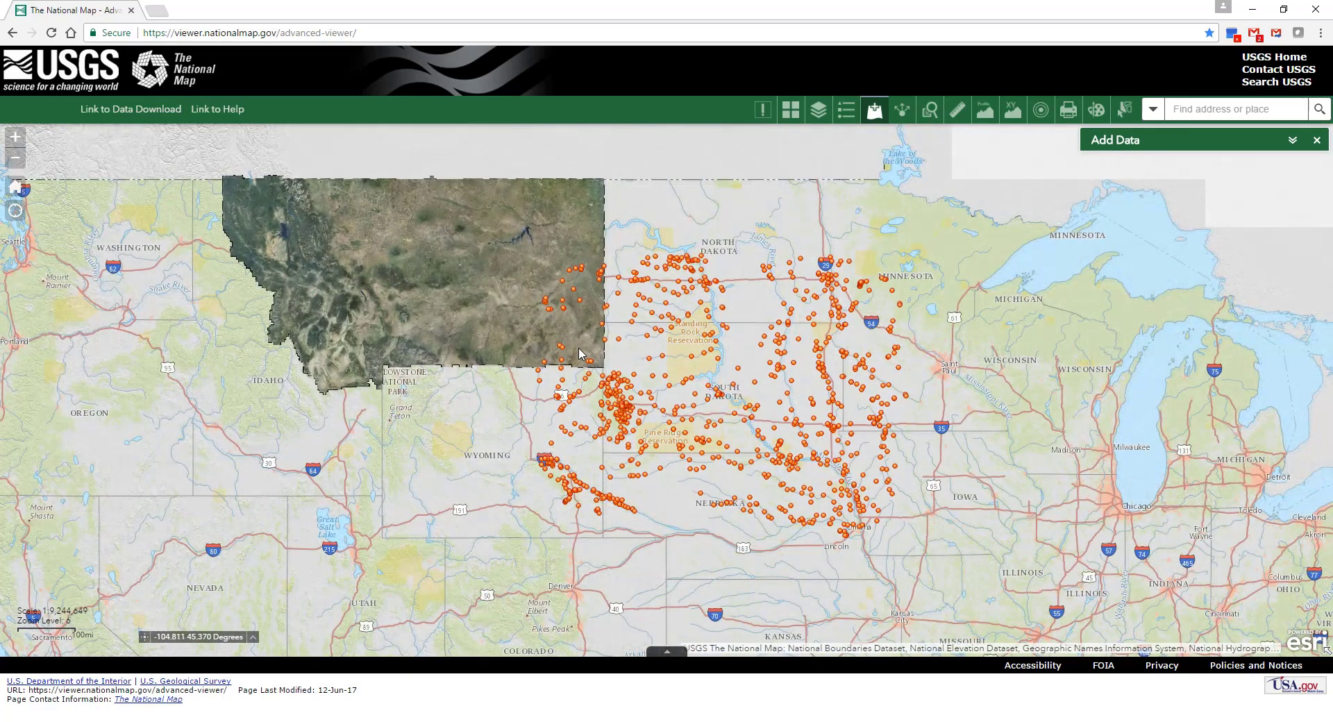
click(1293, 143)
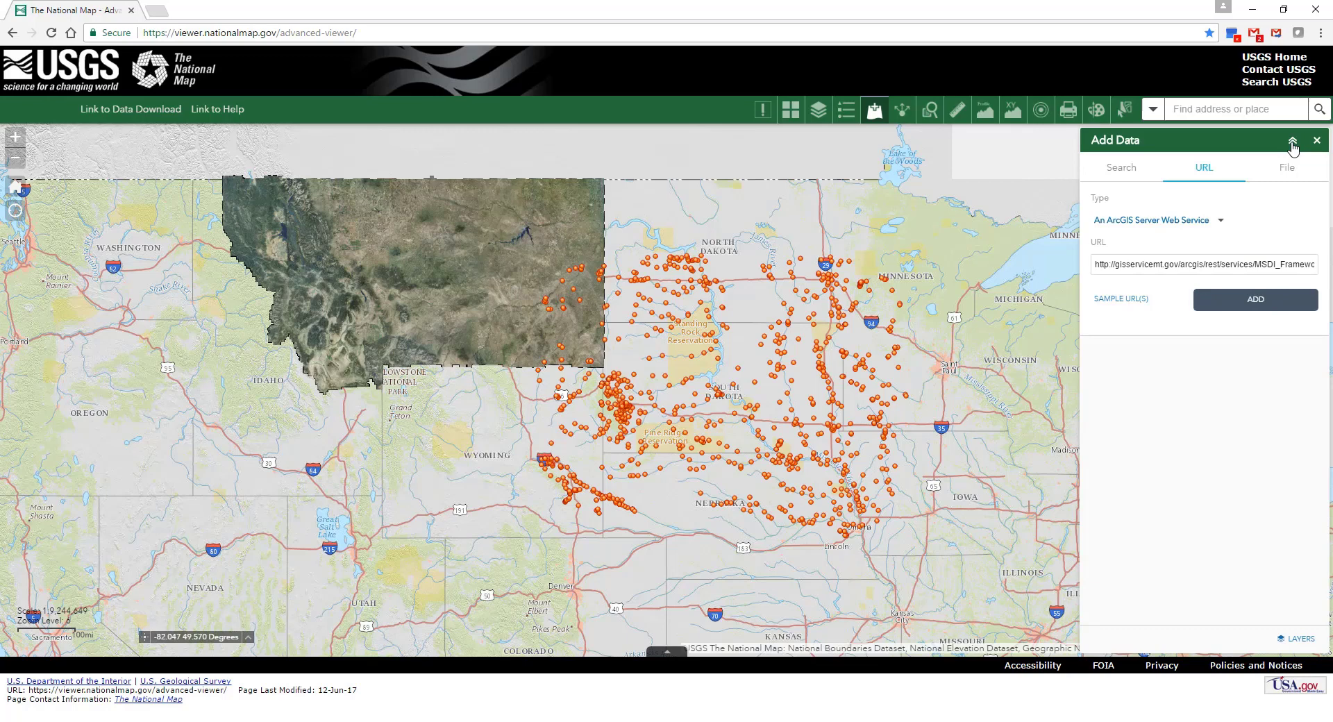
Switch Add Data to the Search tab with Featured Data as the source.
click(1129, 177)
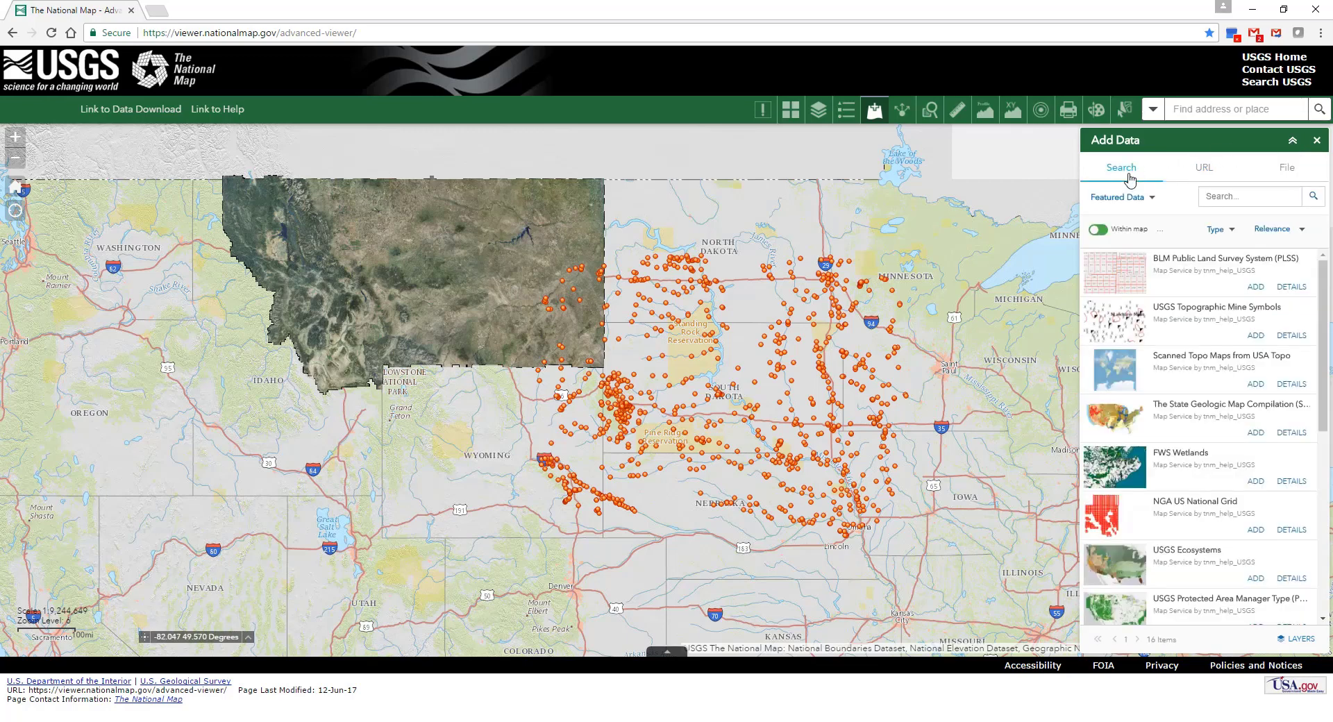
click(1151, 198)
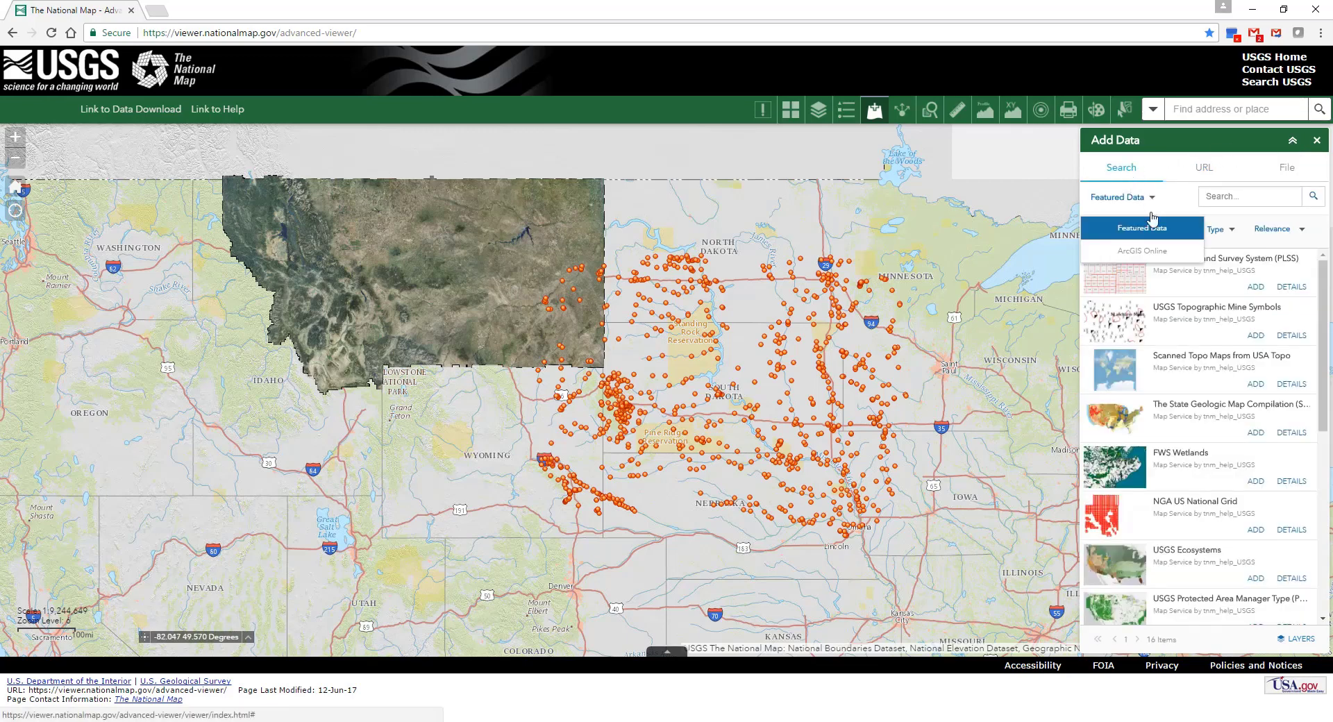
click(1147, 235)
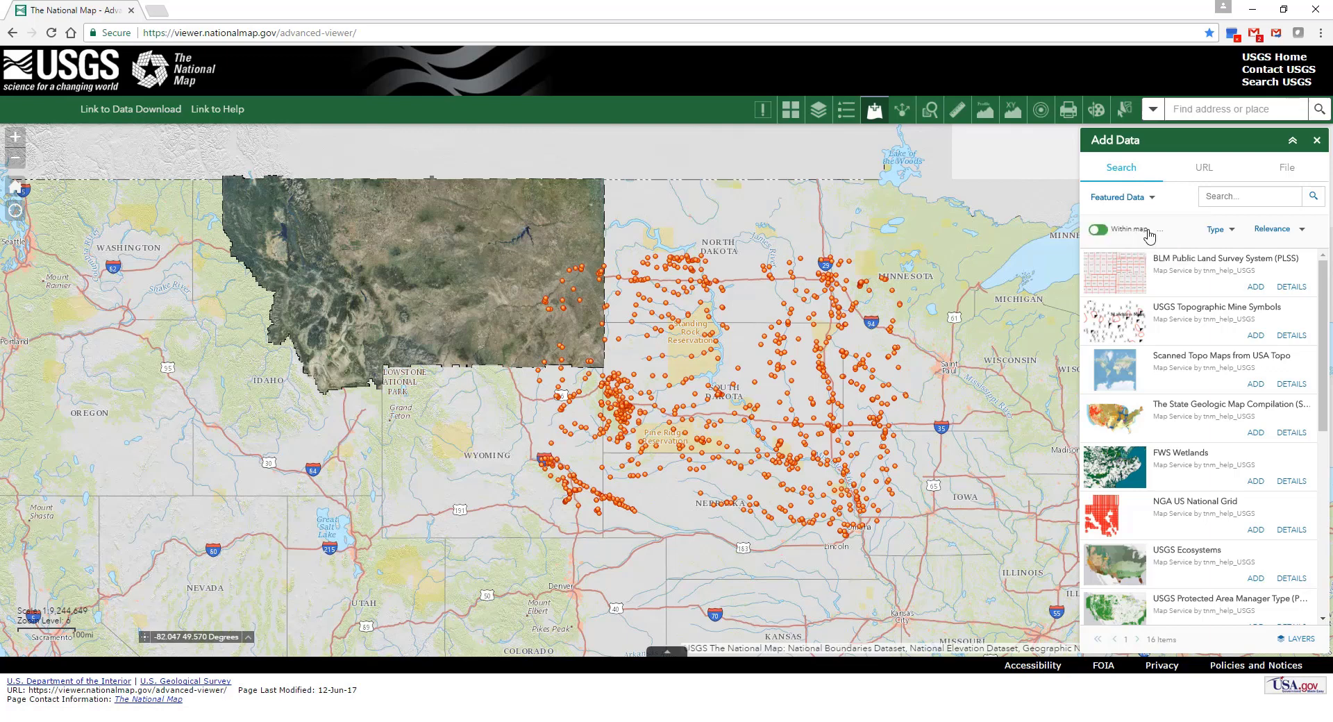
Include Map, Feature, Image, Vector Tile, KML and WMS types, leaving Within map off.
click(1232, 235)
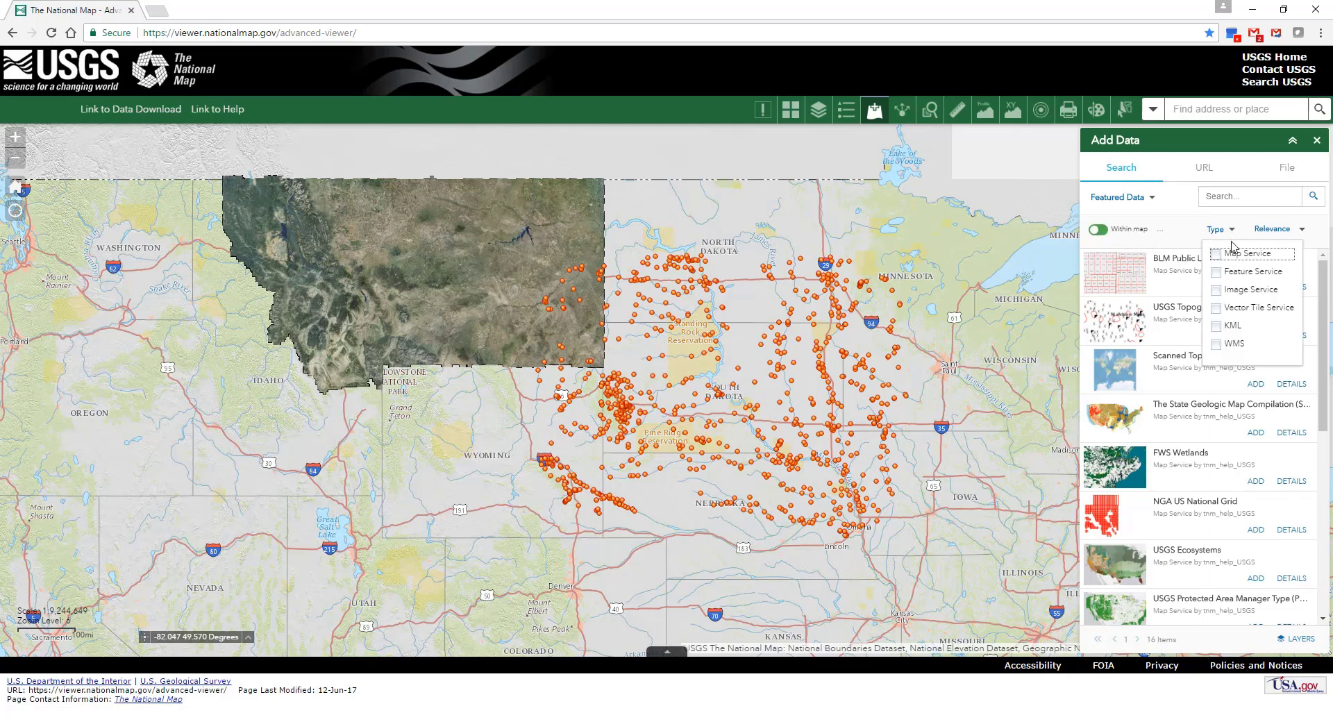
click(1233, 254)
click(1233, 273)
click(1234, 291)
click(1235, 309)
click(1235, 327)
click(1236, 344)
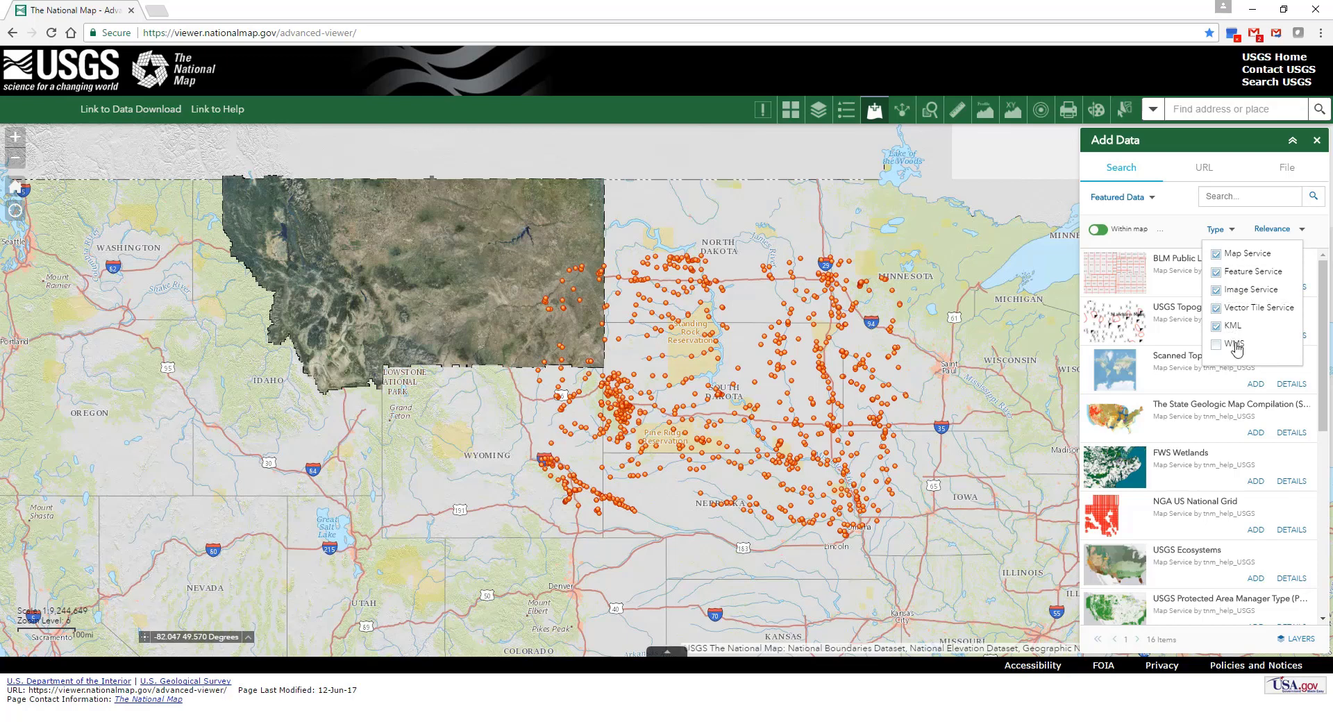
click(1233, 233)
click(1102, 232)
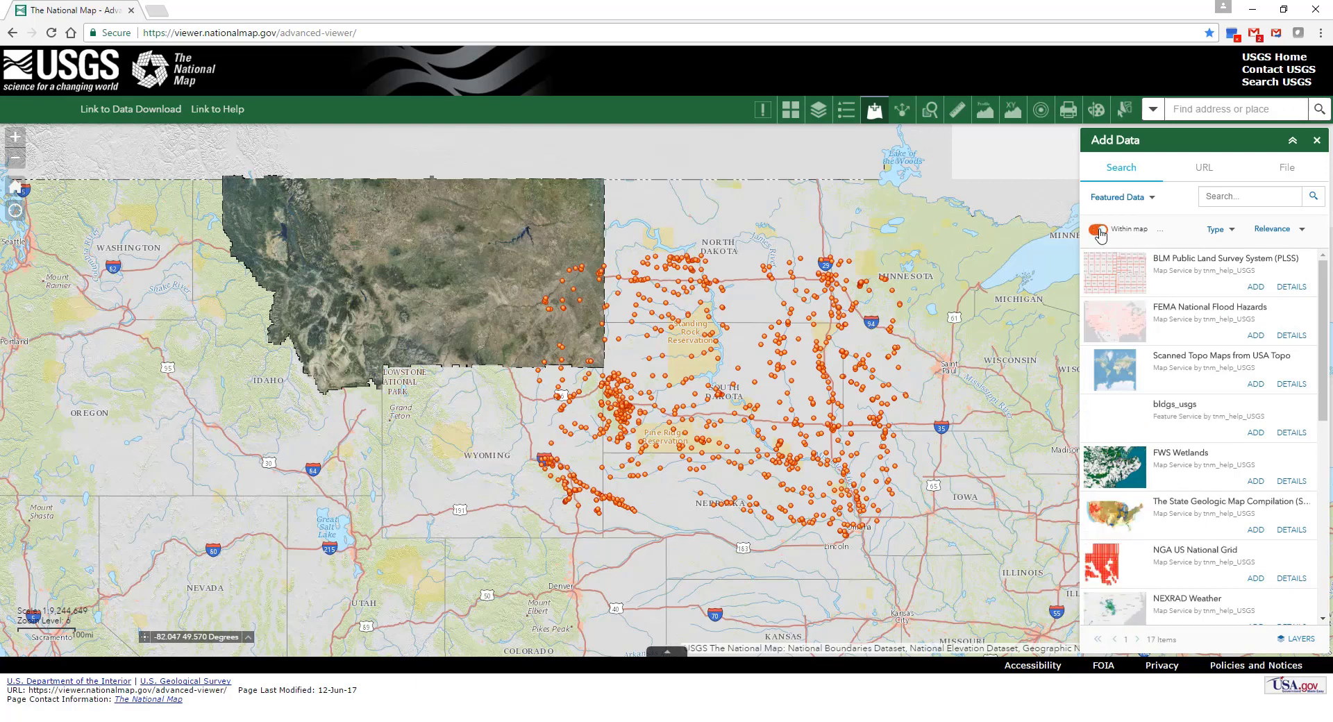
click(1099, 233)
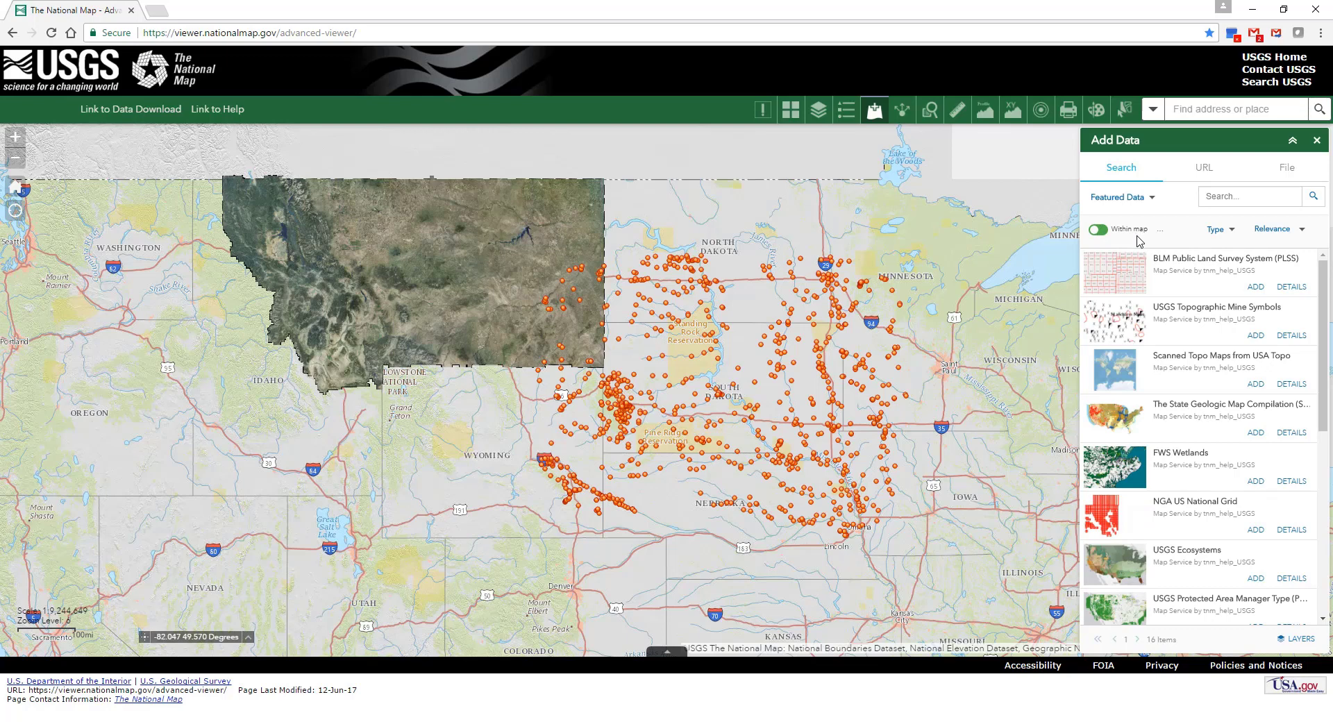
Add the NEXRAD Weather layer from the Featured Data results.
scroll(1192, 311, down, 4)
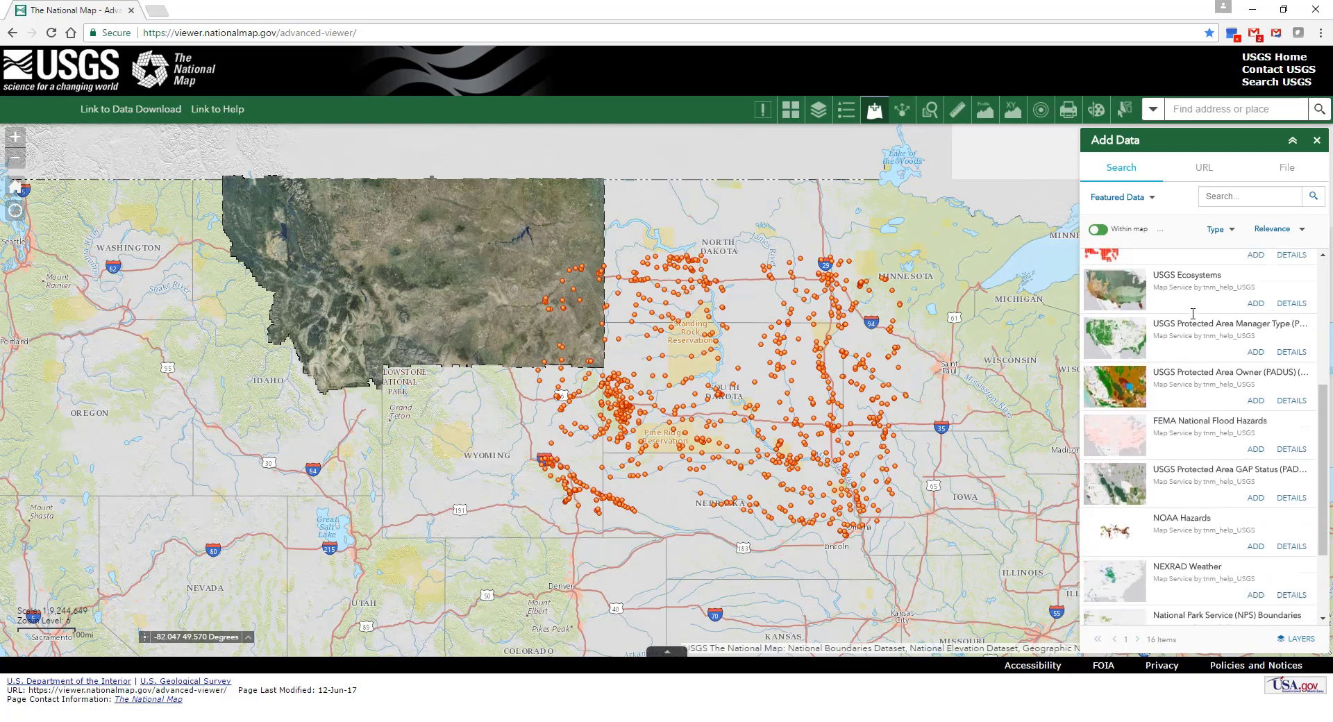
scroll(1193, 314, down, 1)
scroll(1193, 314, down, 1)
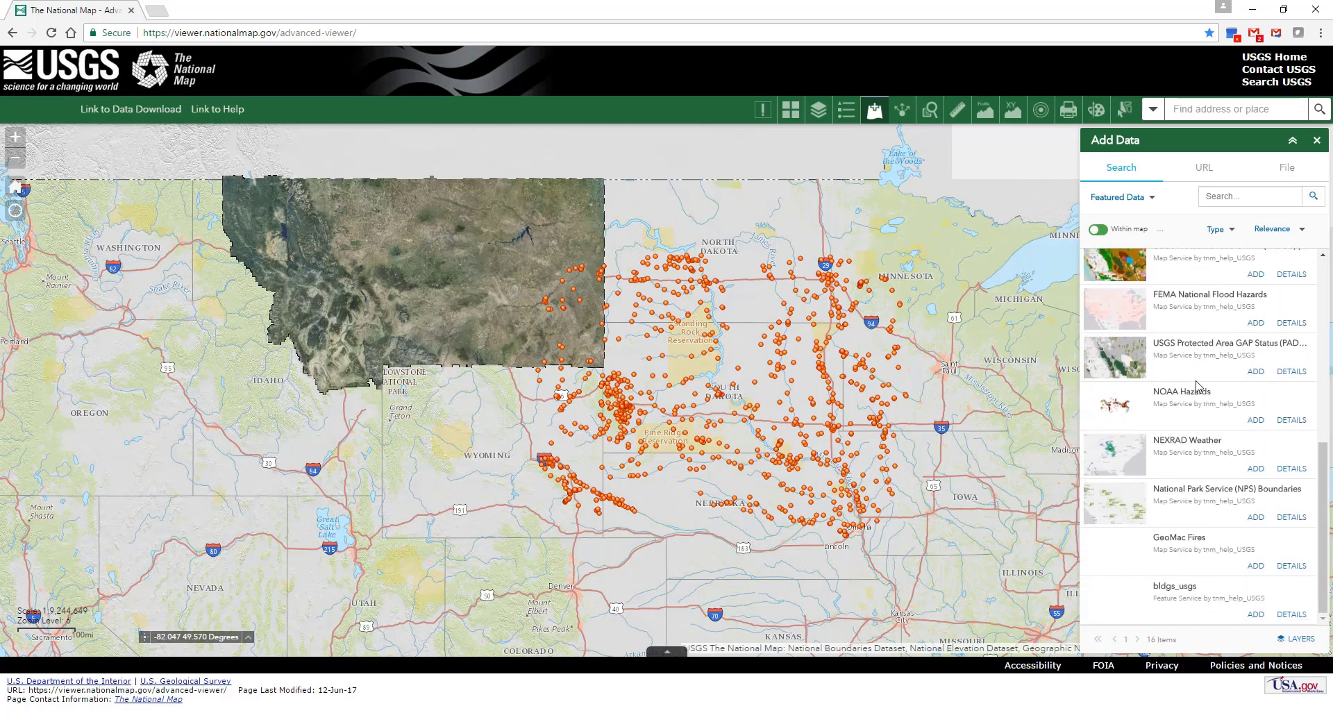
click(1253, 469)
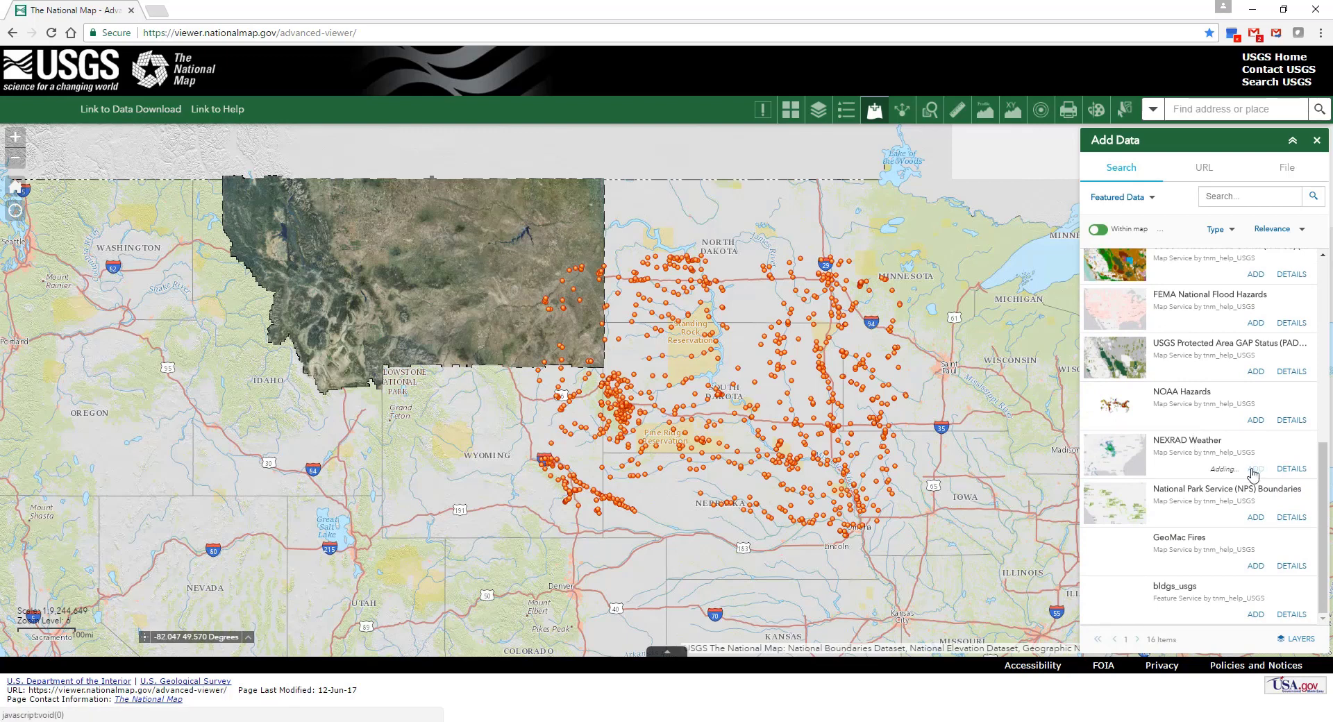
scroll(1227, 440, up, 6)
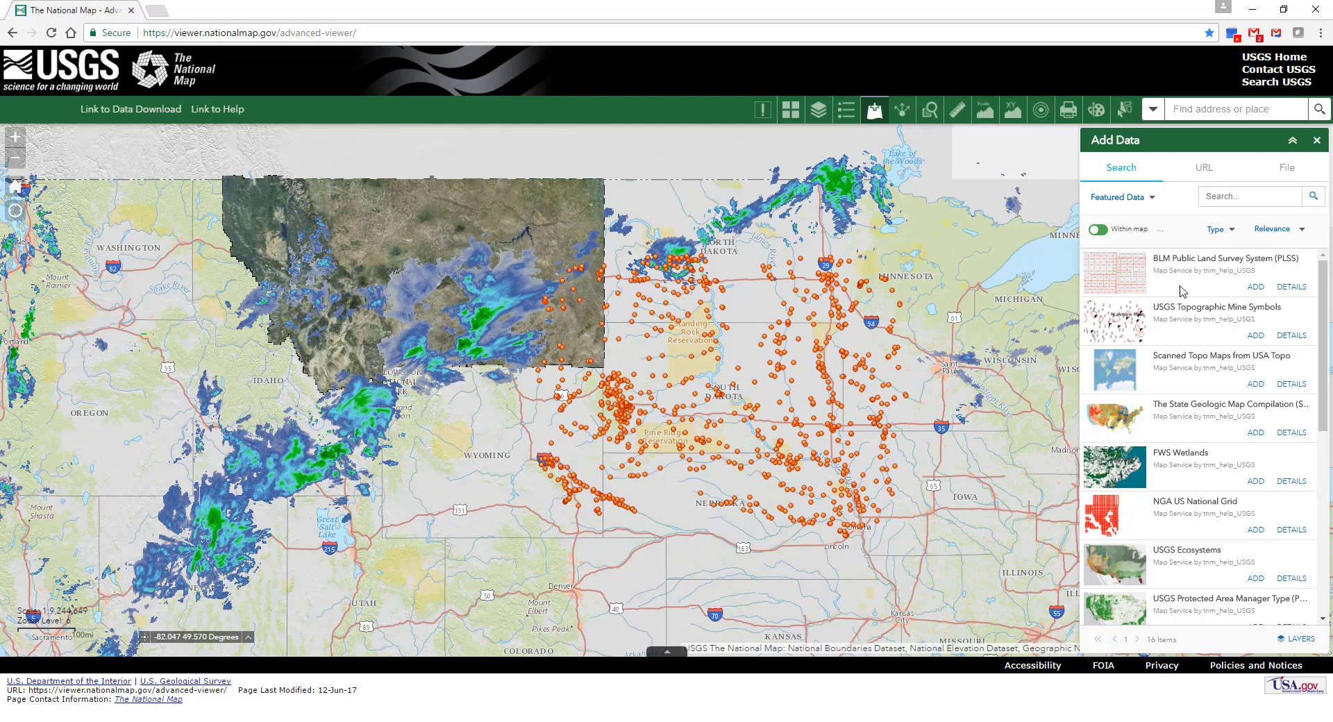
Search ArcGIS Online for 'Grand Teton', add Grand Teton Trails and show the Layer List.
click(1149, 206)
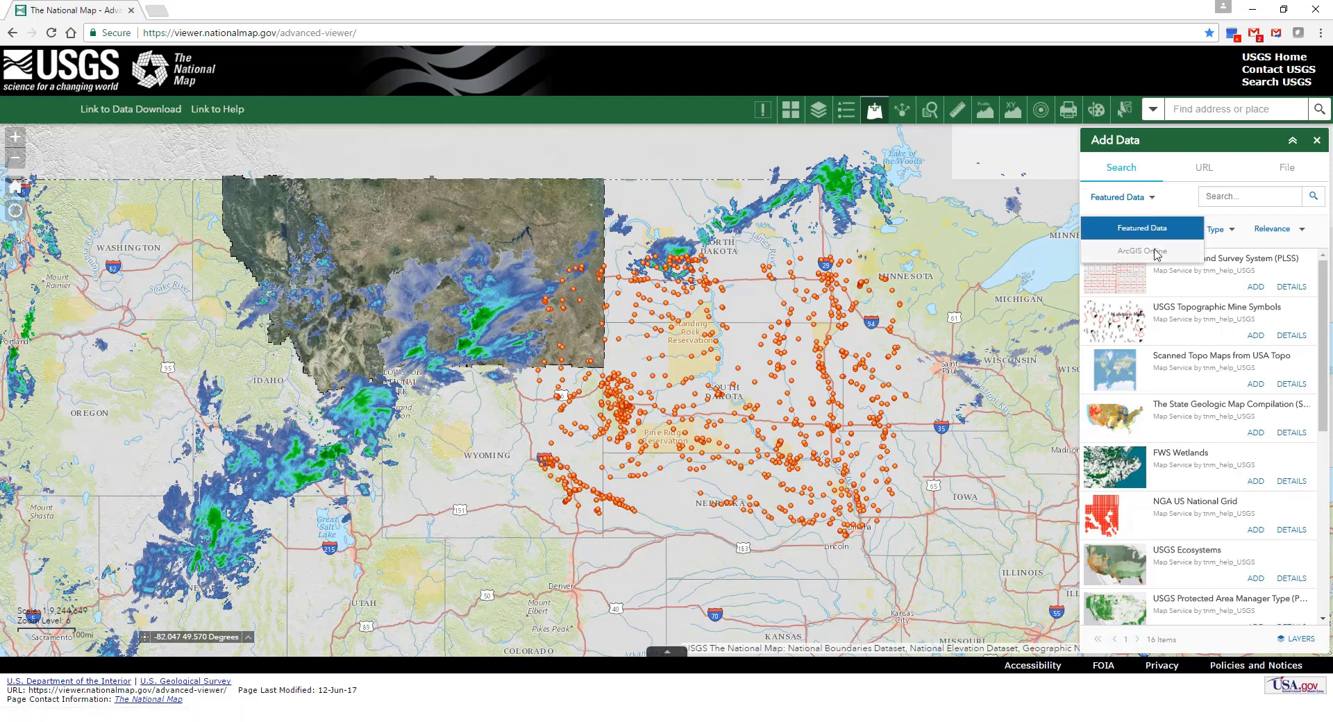
click(1156, 250)
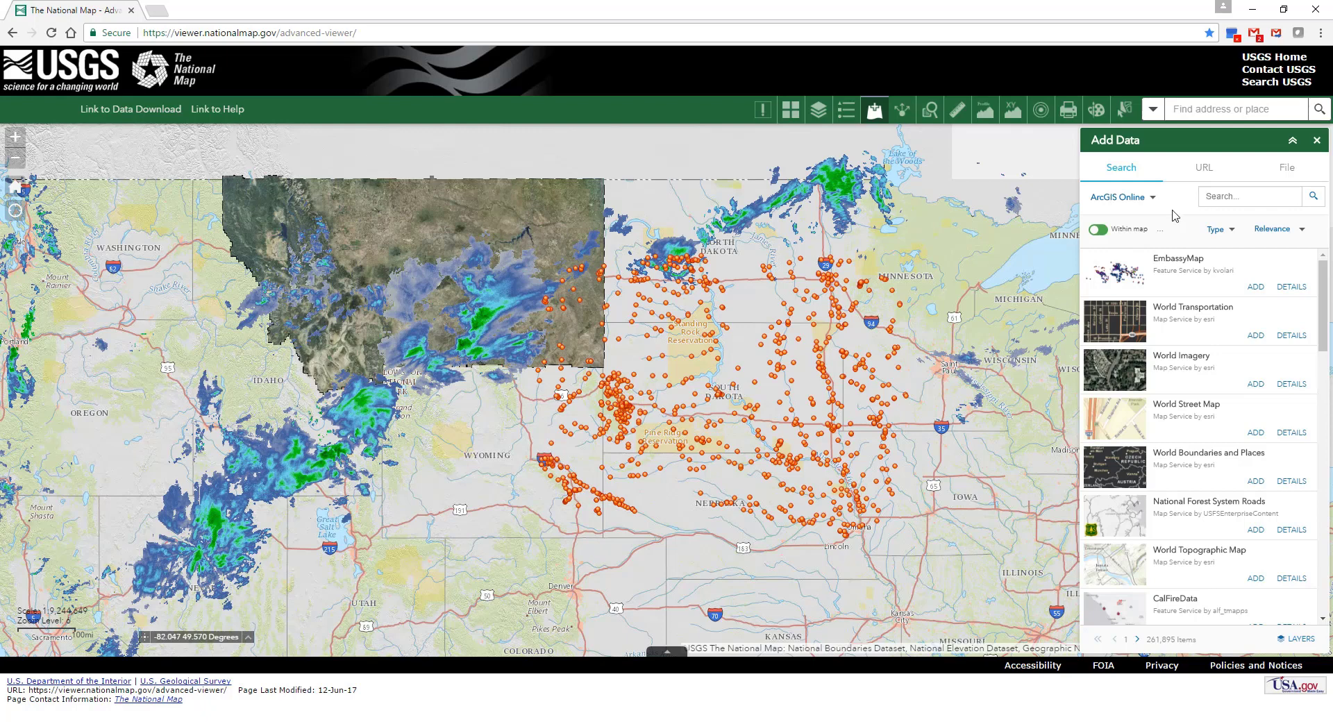
text(Grand Teton)
click(1312, 198)
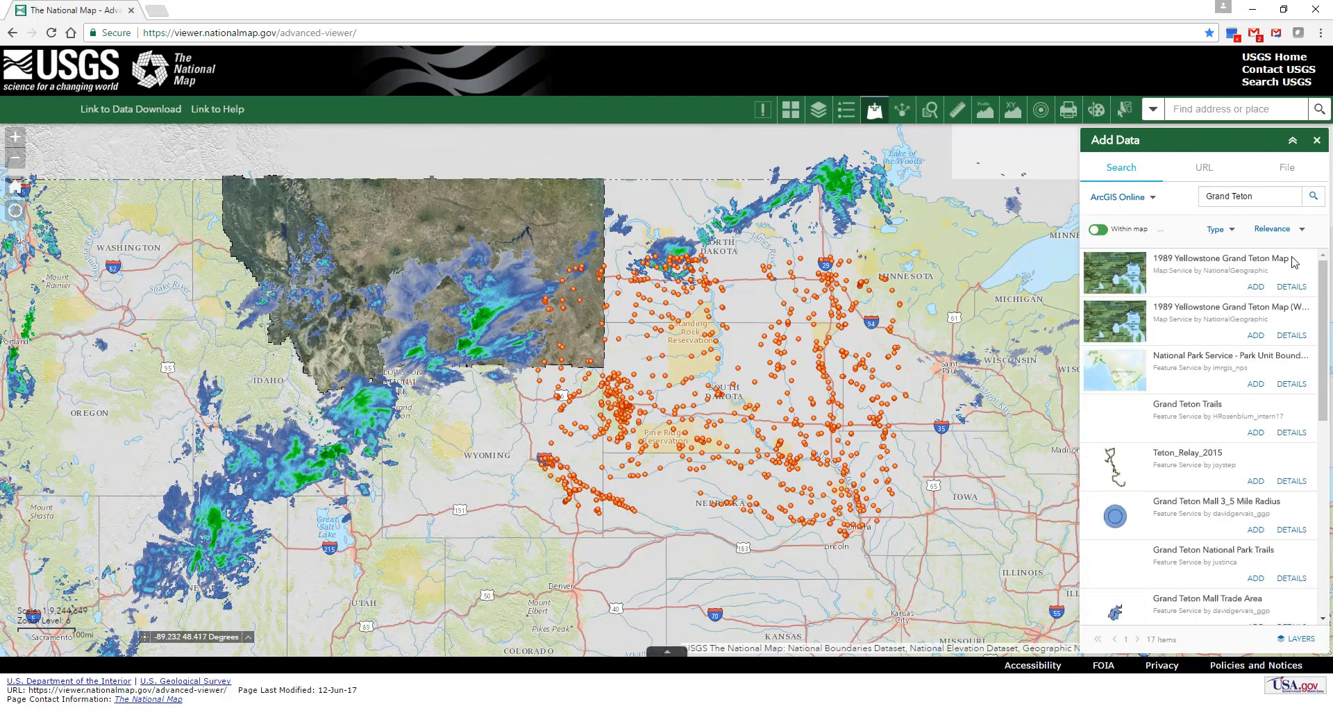
click(1256, 433)
click(824, 123)
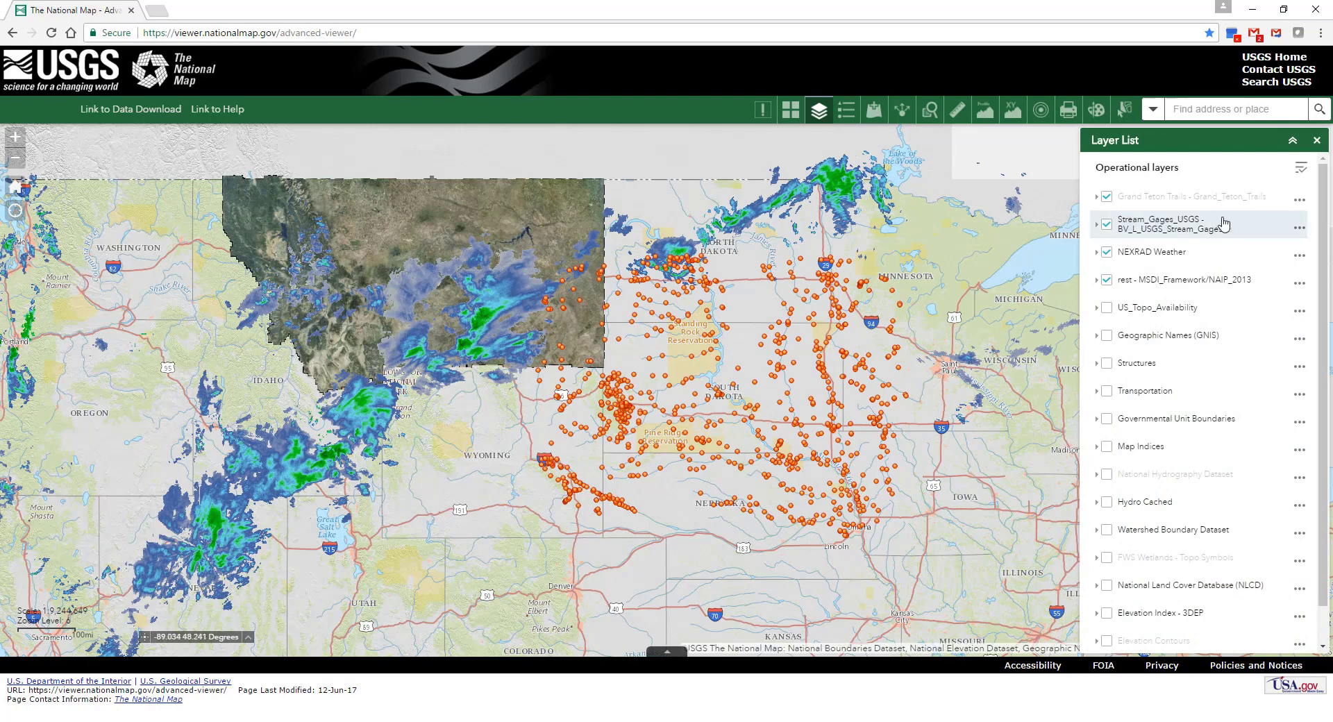
Zoom to the Grand Teton Trails extent and set NEXRAD Weather transparency to 100%.
click(1299, 201)
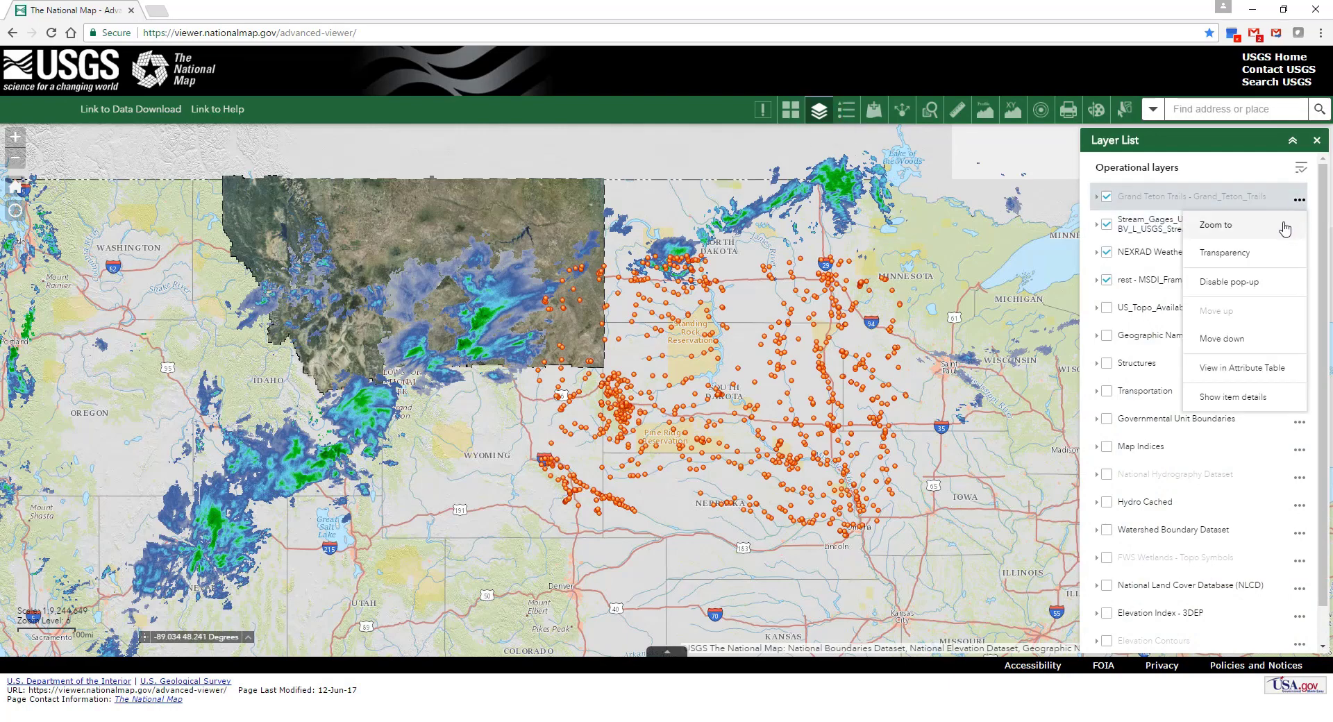
click(1285, 225)
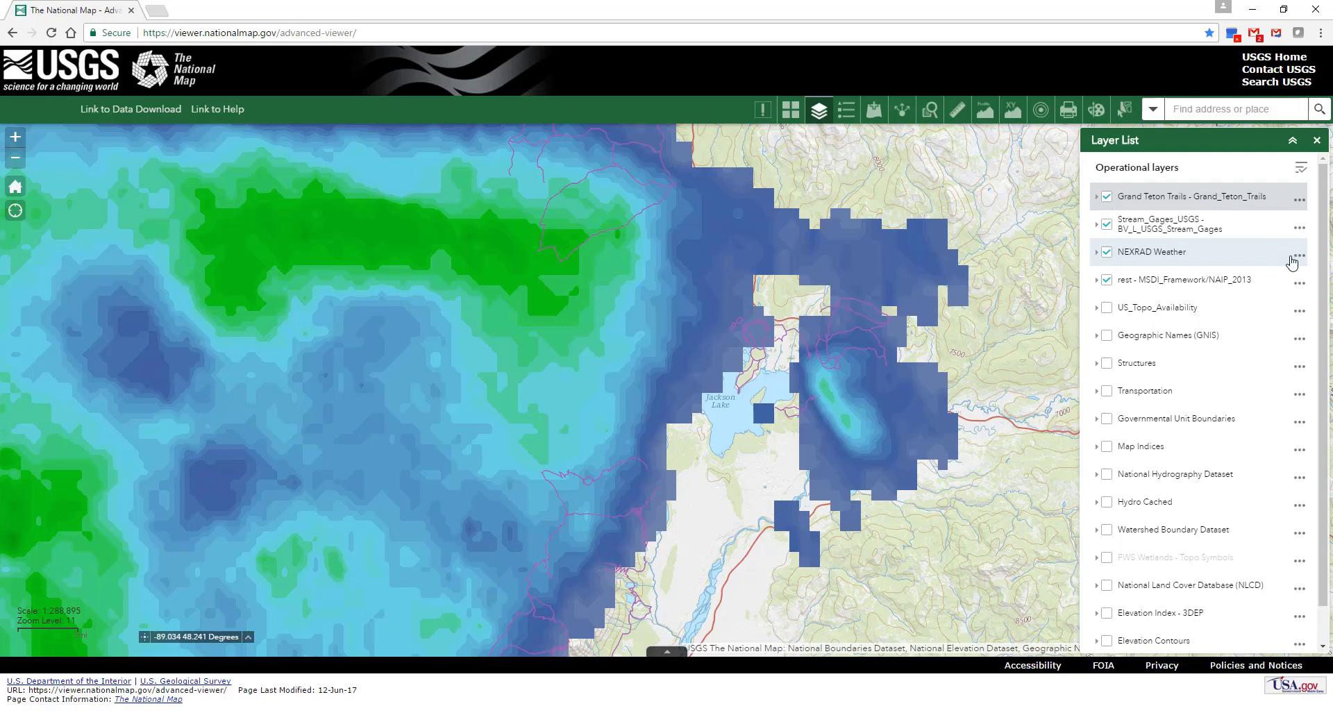
click(1298, 258)
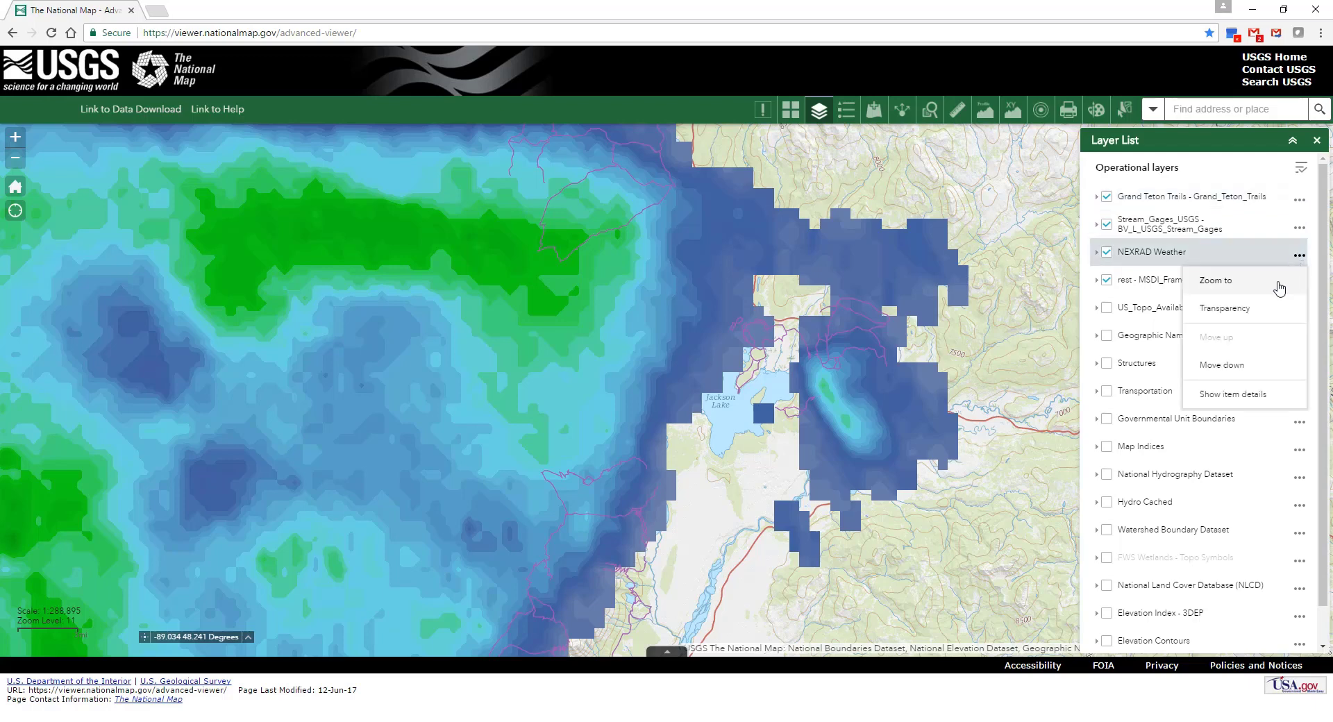
click(1255, 314)
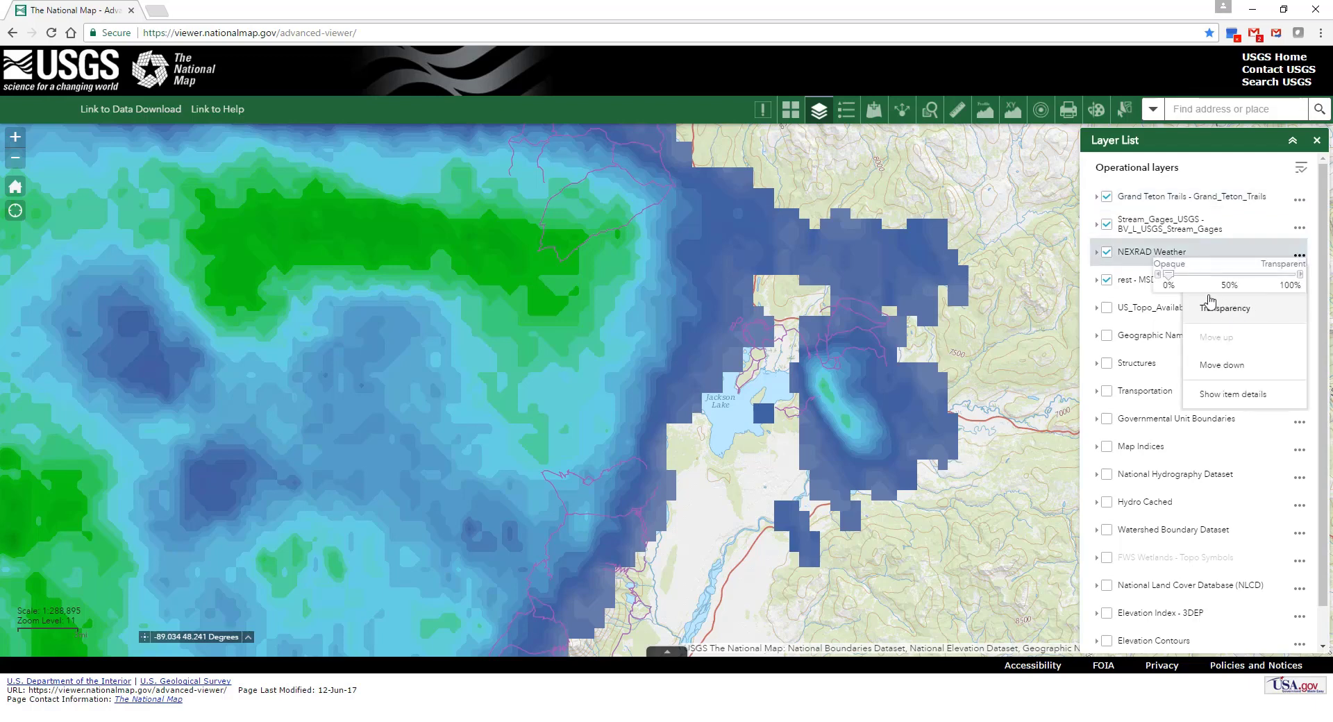
drag(1169, 275, 1289, 289)
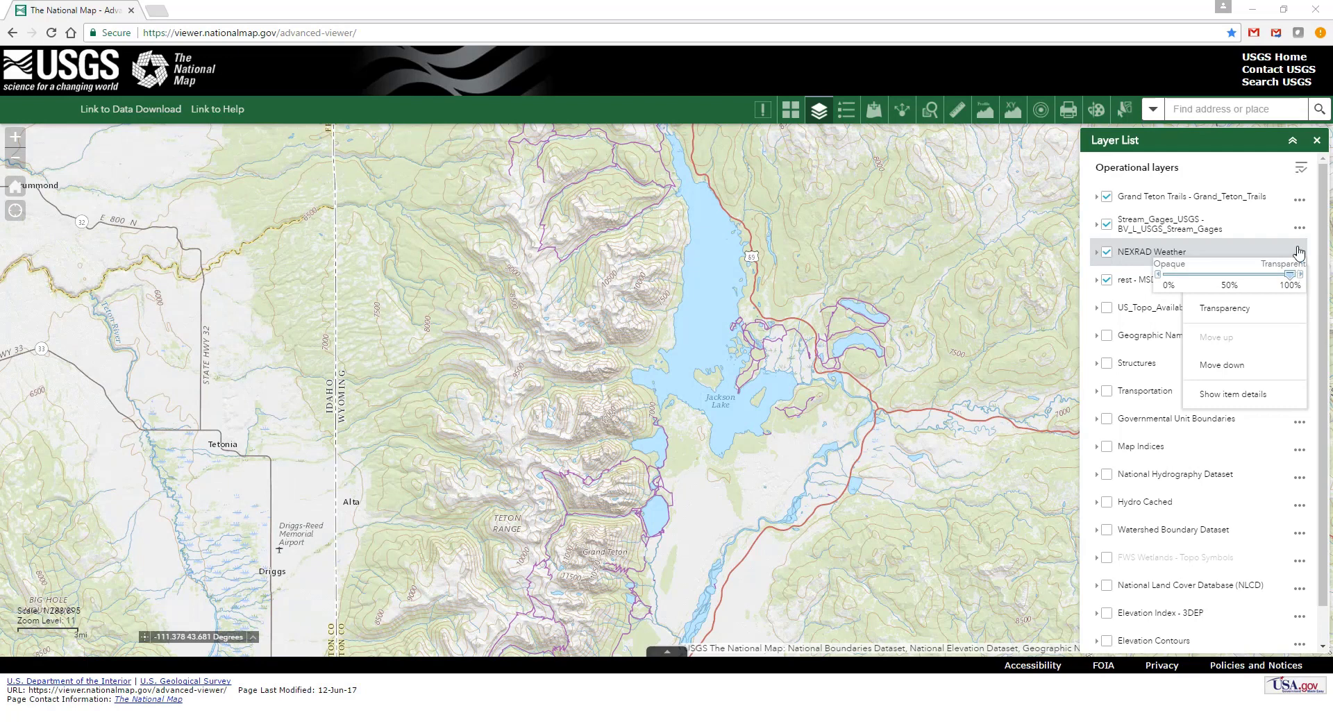
click(1316, 142)
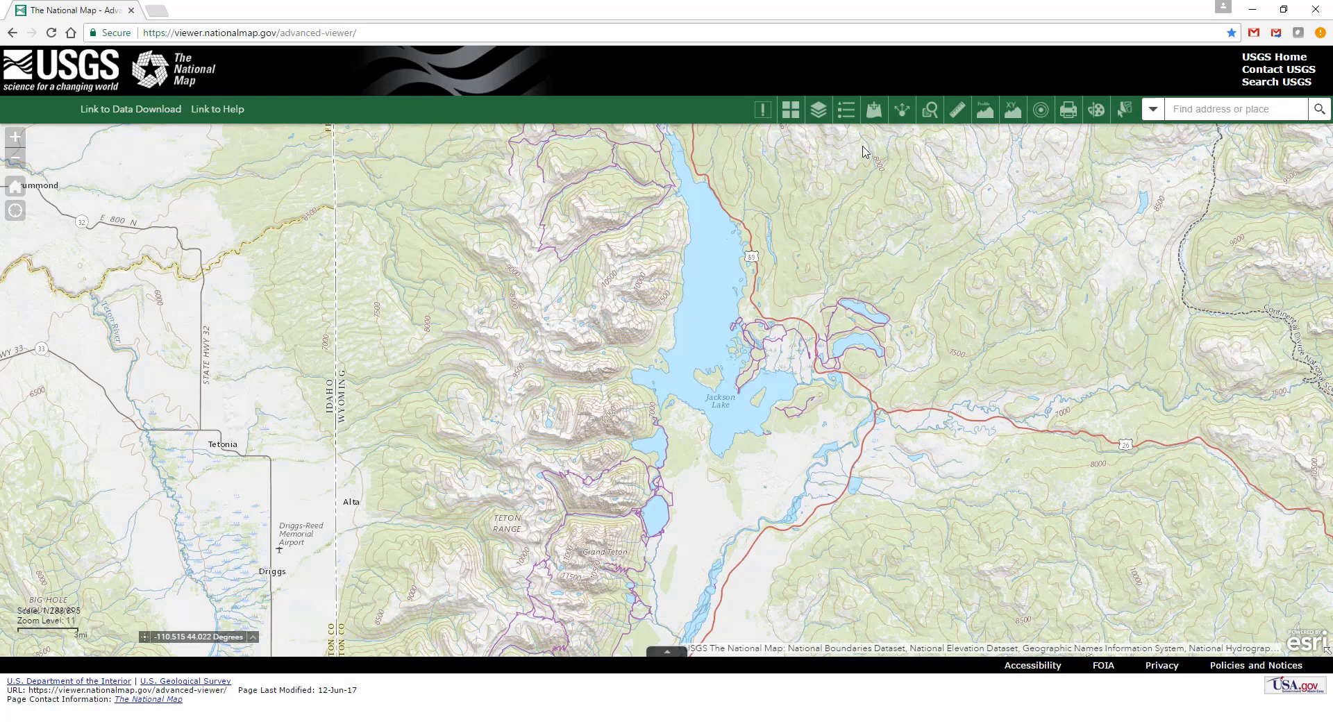
click(848, 116)
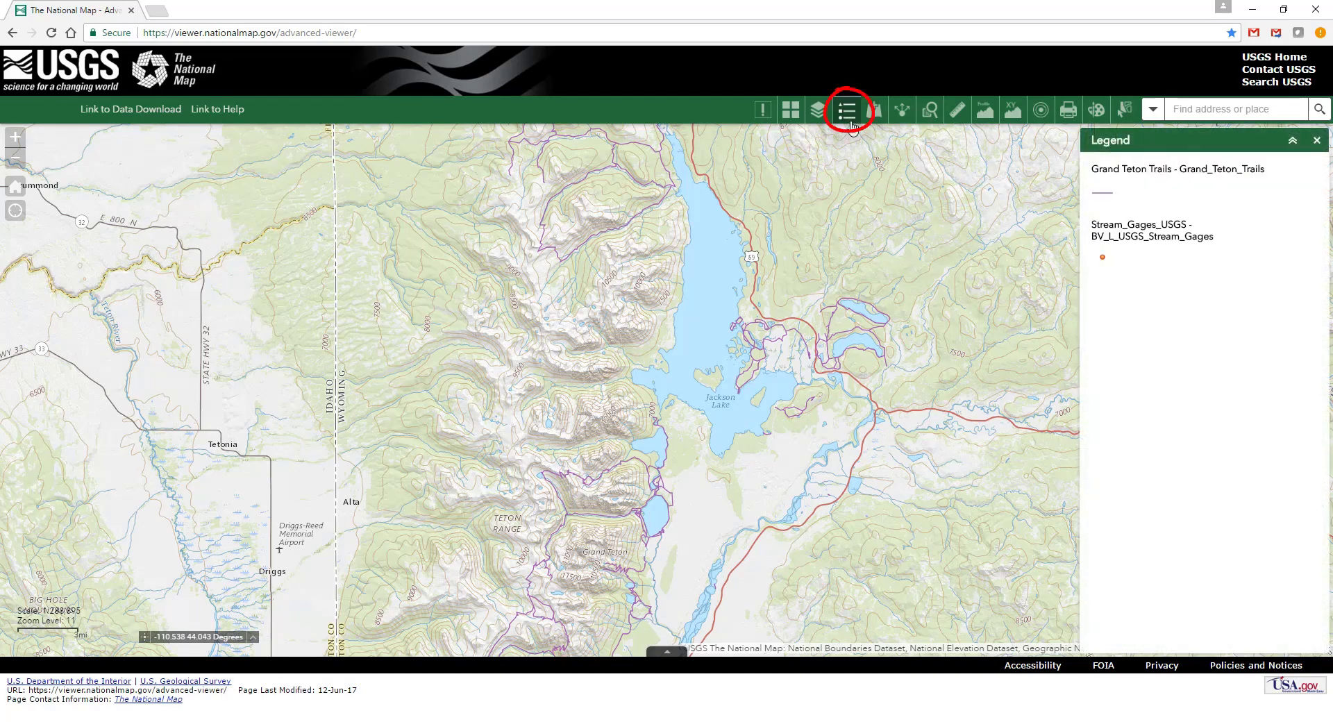
scroll(1187, 361, down, 6)
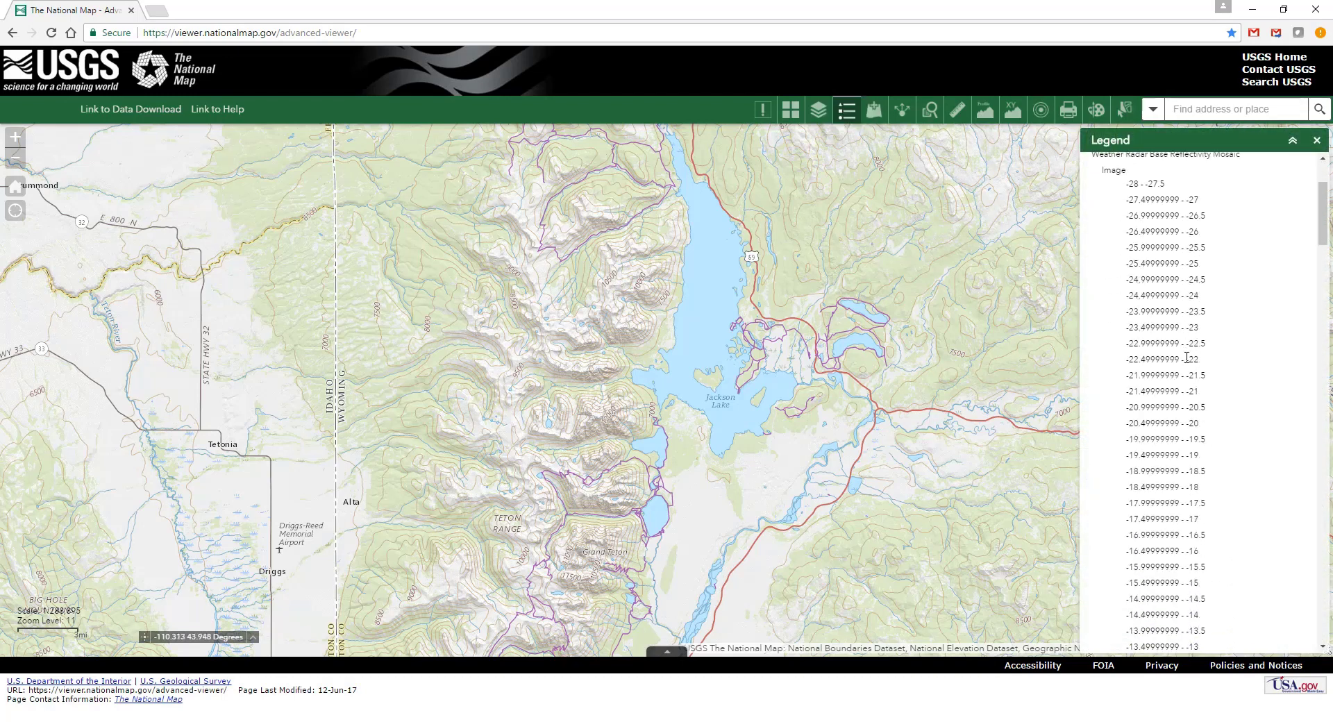
scroll(1186, 362, up, 6)
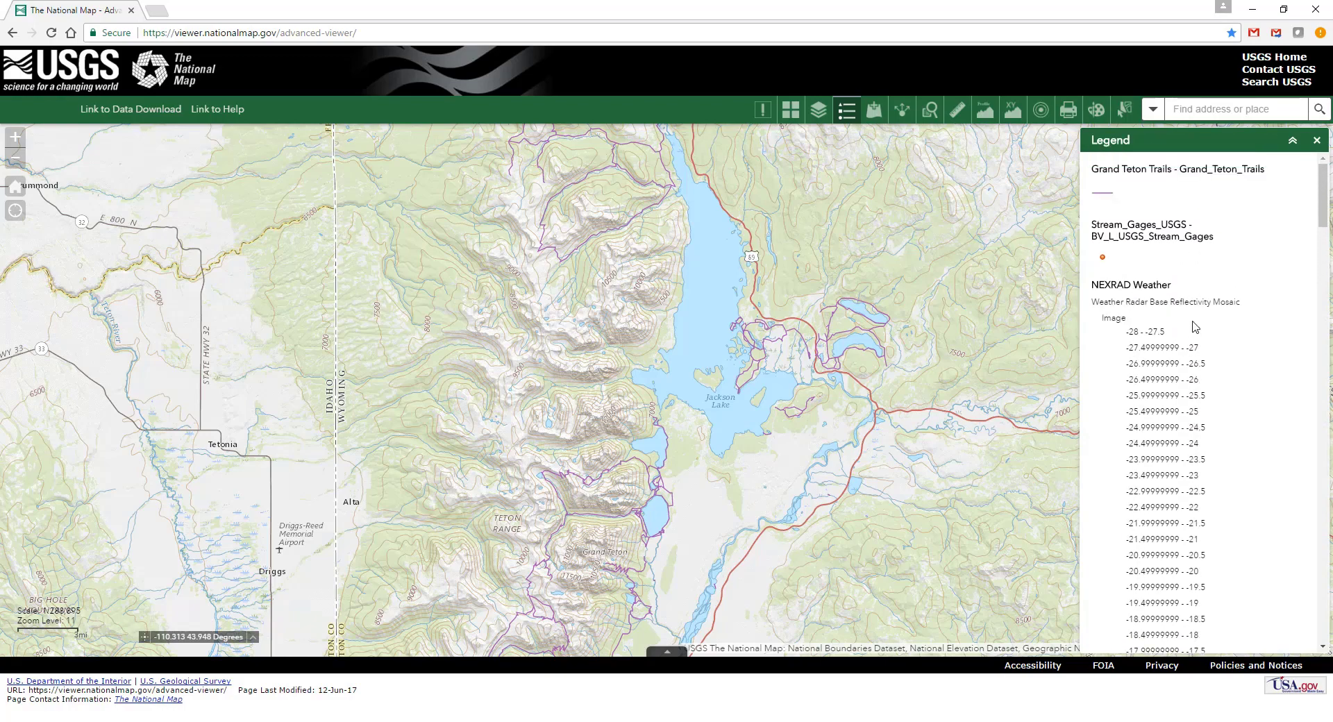
click(1317, 140)
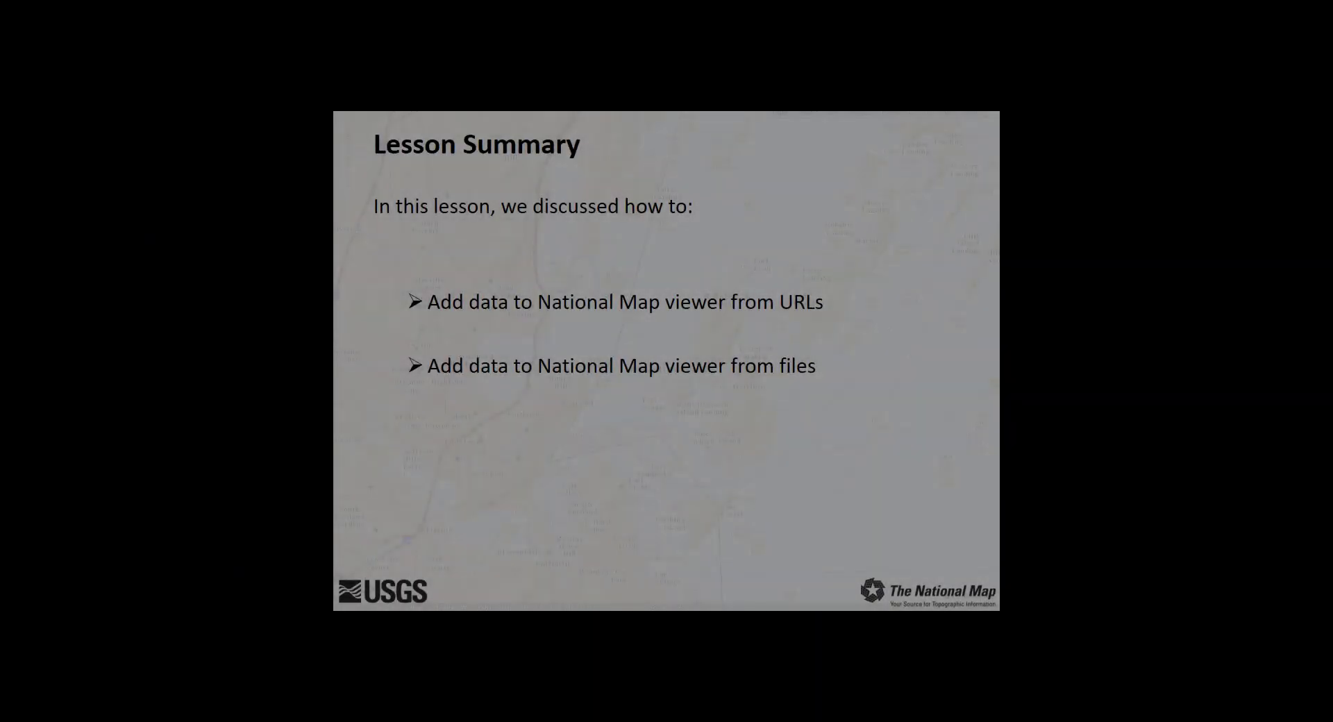